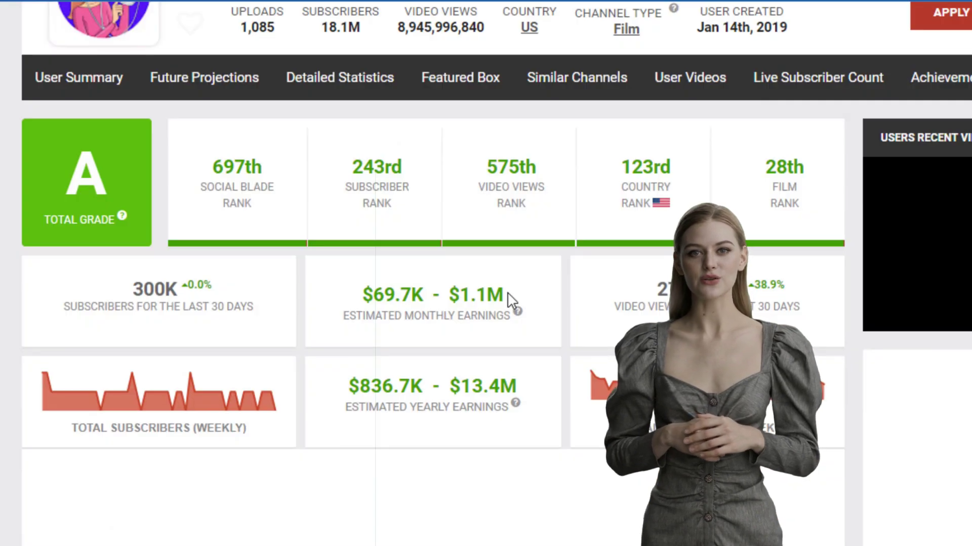
Highlight the $69.7K - $1.1M estimated monthly earnings on Social Blade, then open ChatGPT from search results
{"action": "left_click_drag", "start_coordinate": [503, 295], "coordinate": [360, 294]}
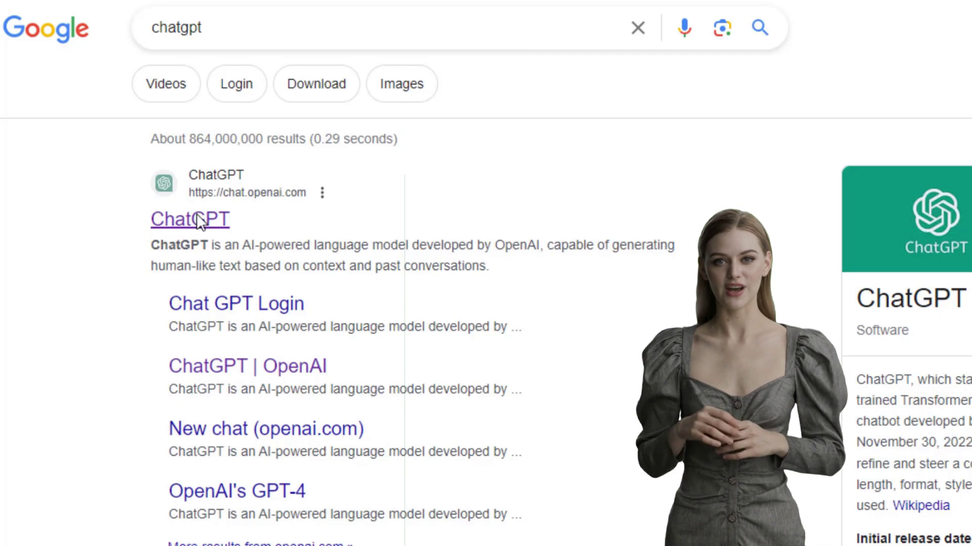
{"action": "left_click", "coordinate": [197, 214]}
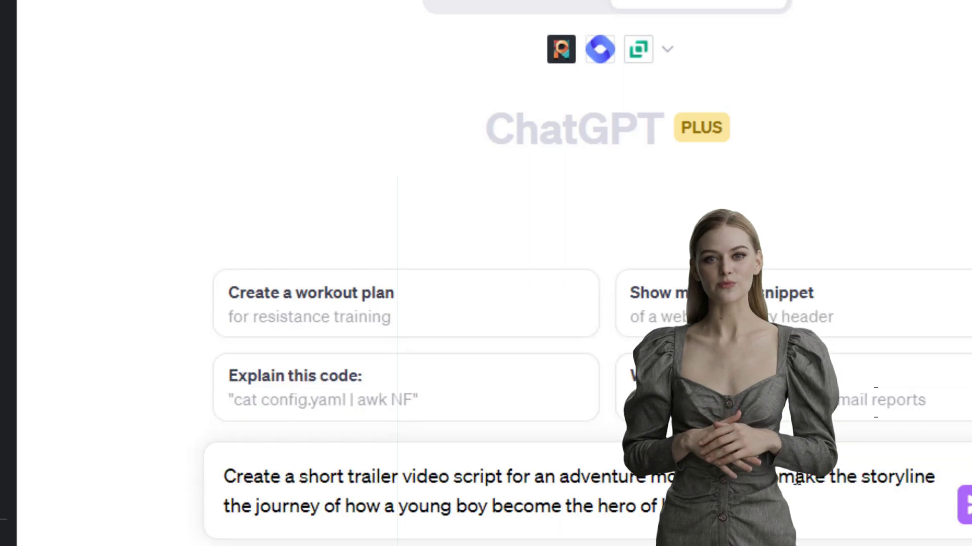
Send ChatGPT the prompt for a short adventure trailer script about young Leo, and review the reply
{"action": "key", "text": "BackSpace"}
{"action": "type", "text": "Make the storyline"}
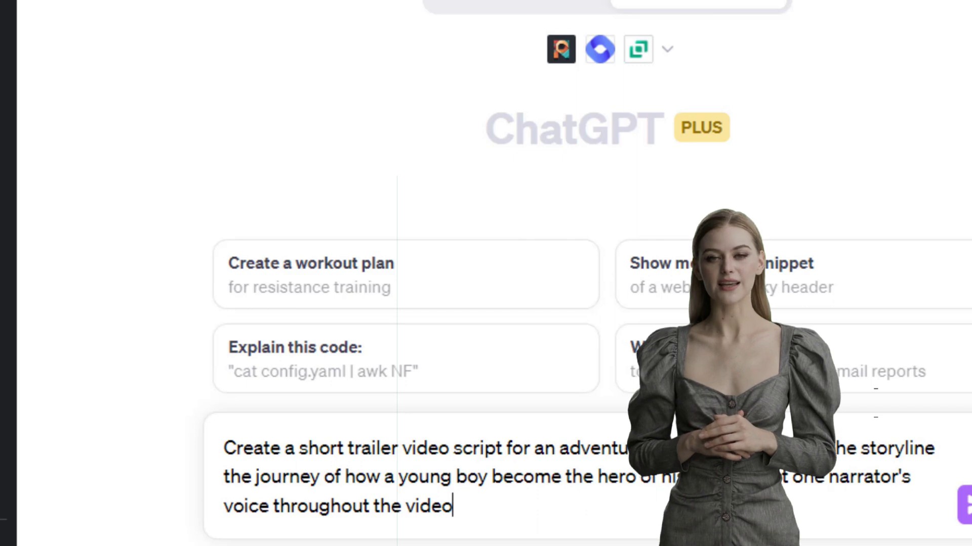
{"action": "key", "text": "Return"}
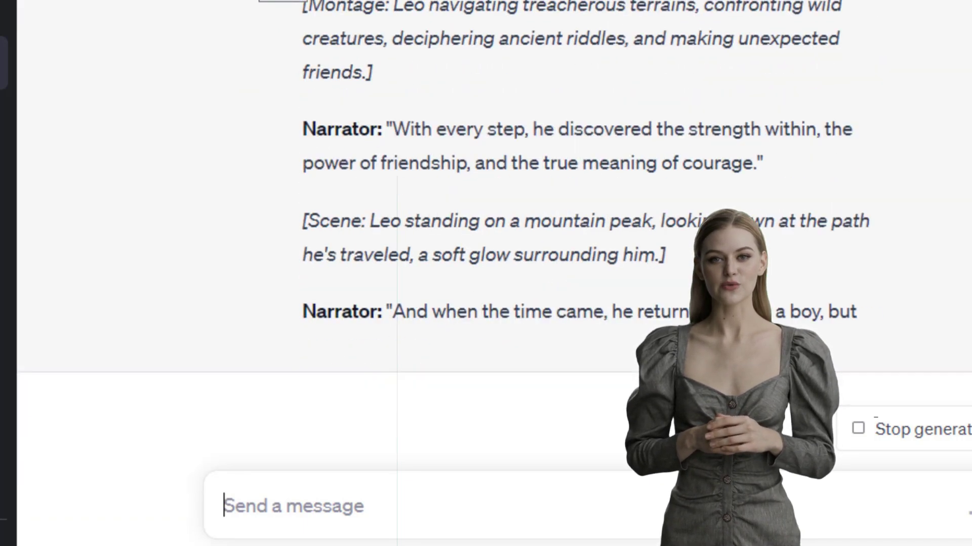
{"action": "scroll", "coordinate": [506, 228], "scroll_direction": "up", "scroll_amount": 20}
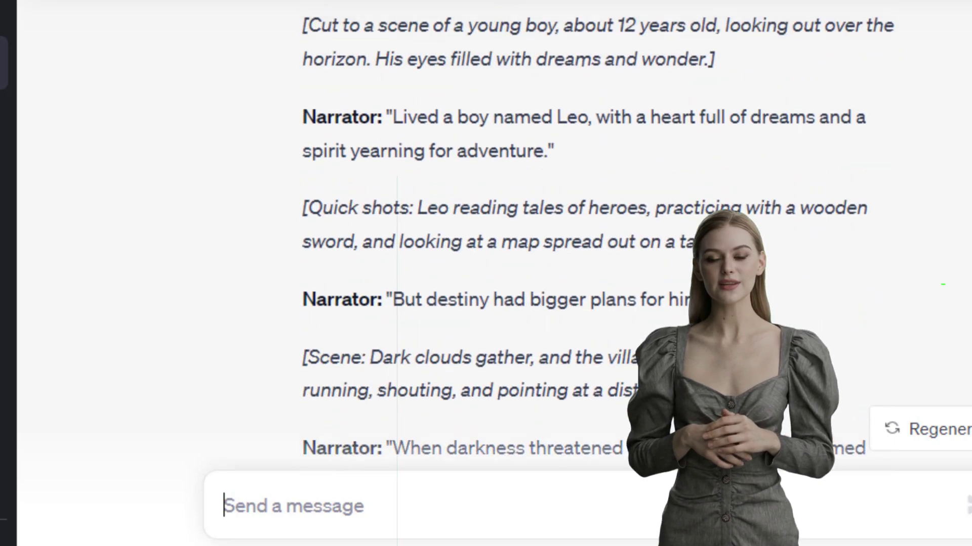
{"action": "scroll", "coordinate": [506, 228], "scroll_direction": "down", "scroll_amount": 3}
{"action": "scroll", "coordinate": [304, 127], "scroll_direction": "down", "scroll_amount": 15}
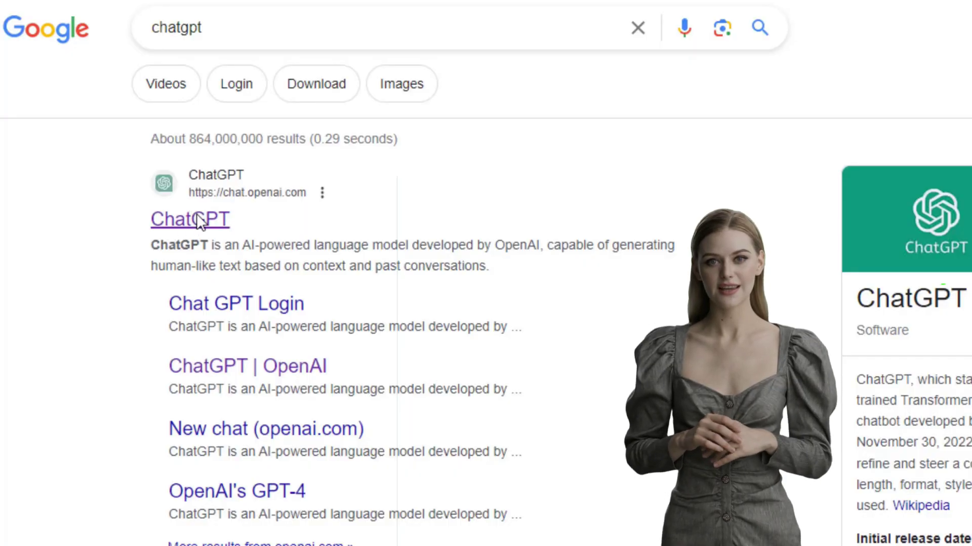
Ask ChatGPT for Leonardo AI image prompts per scene, then for image-to-video prompts based on them
{"action": "left_click", "coordinate": [199, 219]}
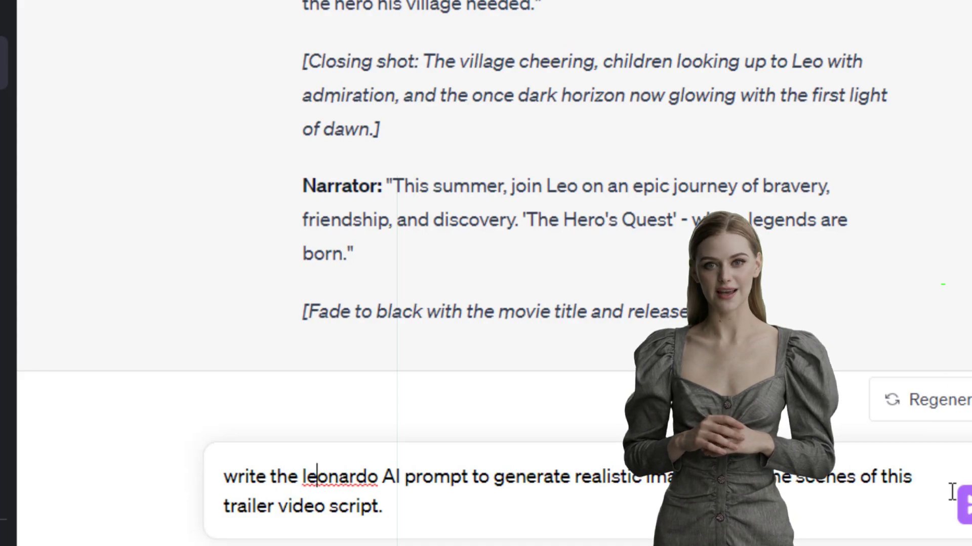
{"action": "key", "text": "Return"}
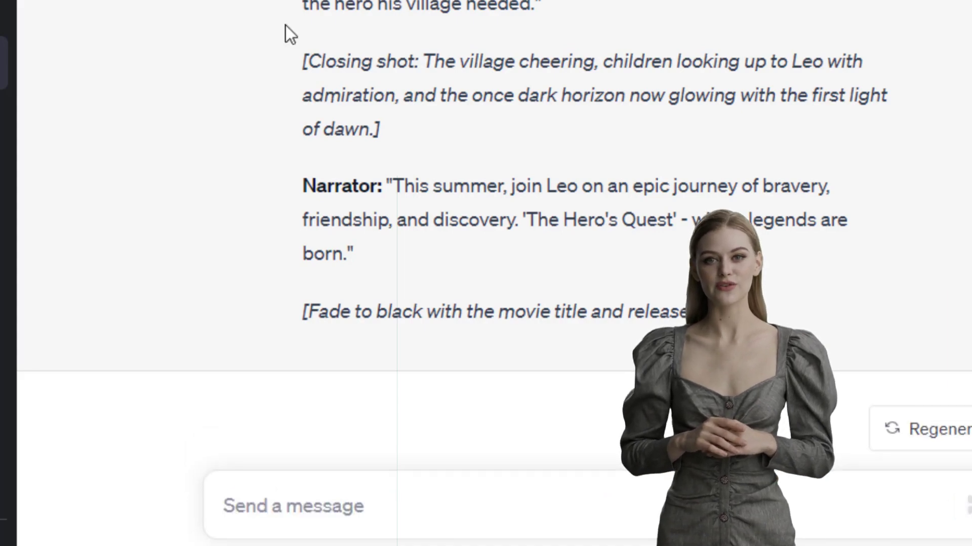
{"action": "type", "text": "Using th"}
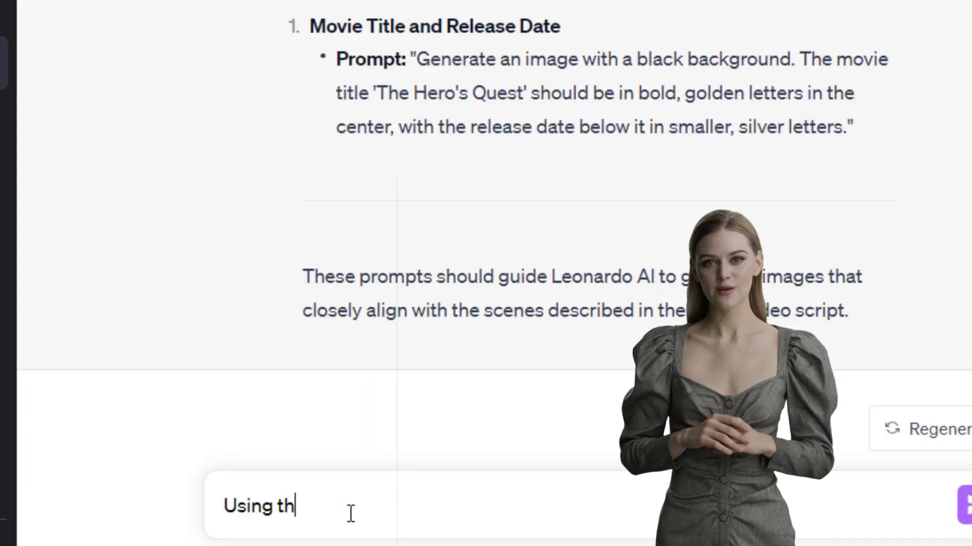
{"action": "type", "text": "ese prompts, write an image to video promp"}
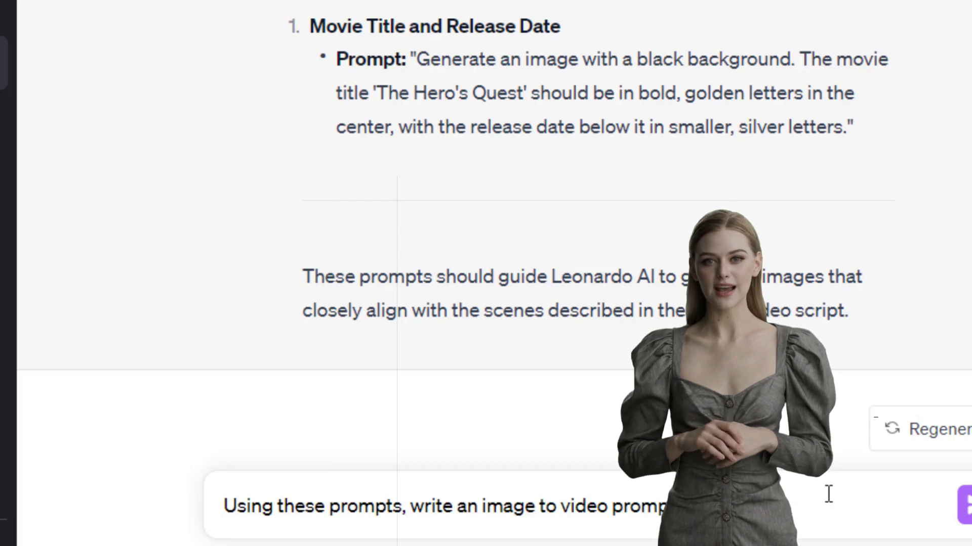
{"action": "key", "text": "Return"}
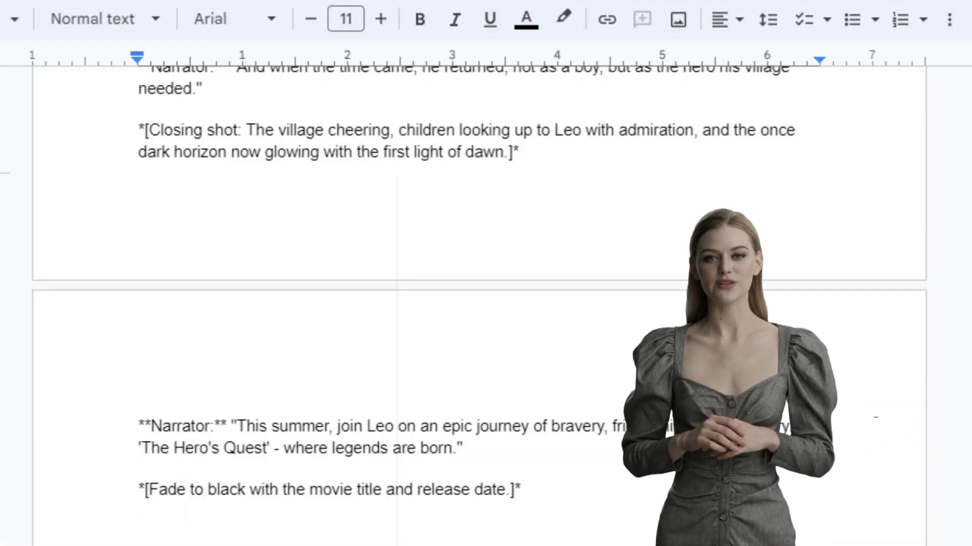
Select the 'The Hero's Quest' title, resend the Leonardo AI prompt request, and paste 'Leonardo AI' into Google
{"action": "scroll", "coordinate": [480, 304], "scroll_direction": "down", "scroll_amount": 2}
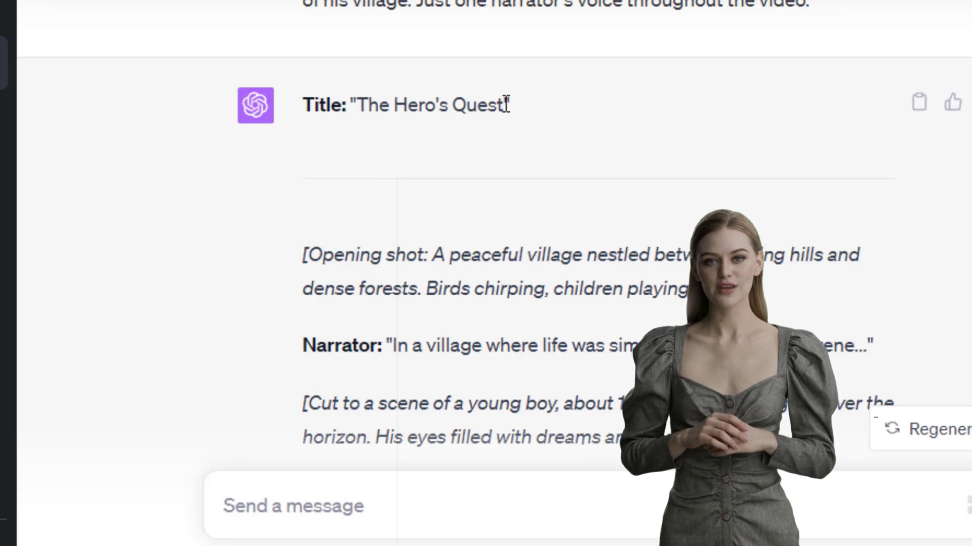
{"action": "left_click_drag", "start_coordinate": [506, 105], "coordinate": [358, 105]}
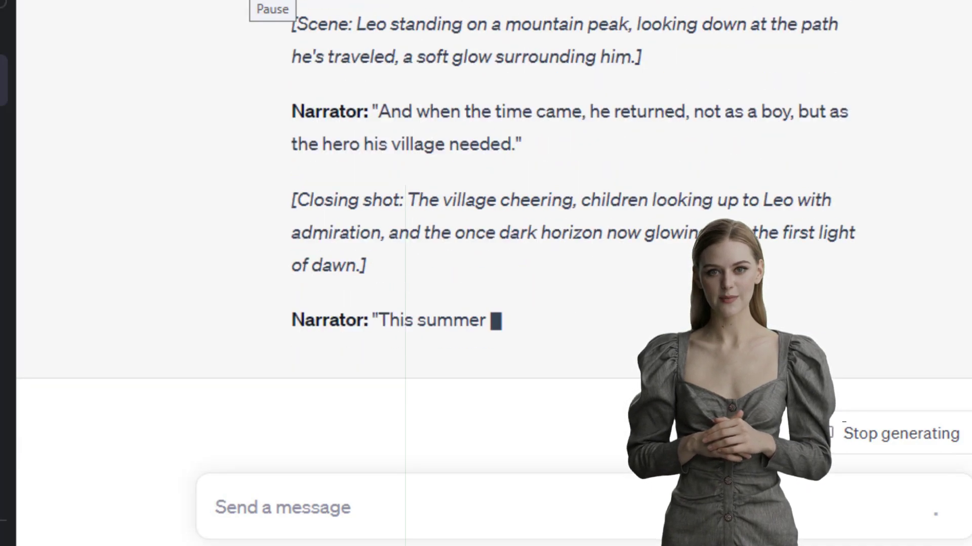
{"action": "scroll", "coordinate": [588, 35], "scroll_direction": "up", "scroll_amount": 15}
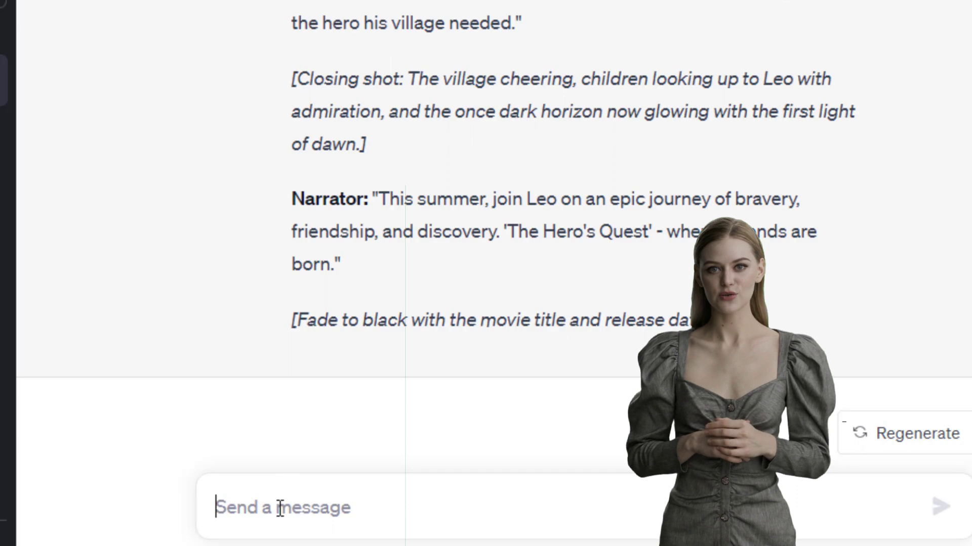
{"action": "type", "text": "write the leonardo AI prompt to generate realistic images of all the scenes of this trailer video script."}
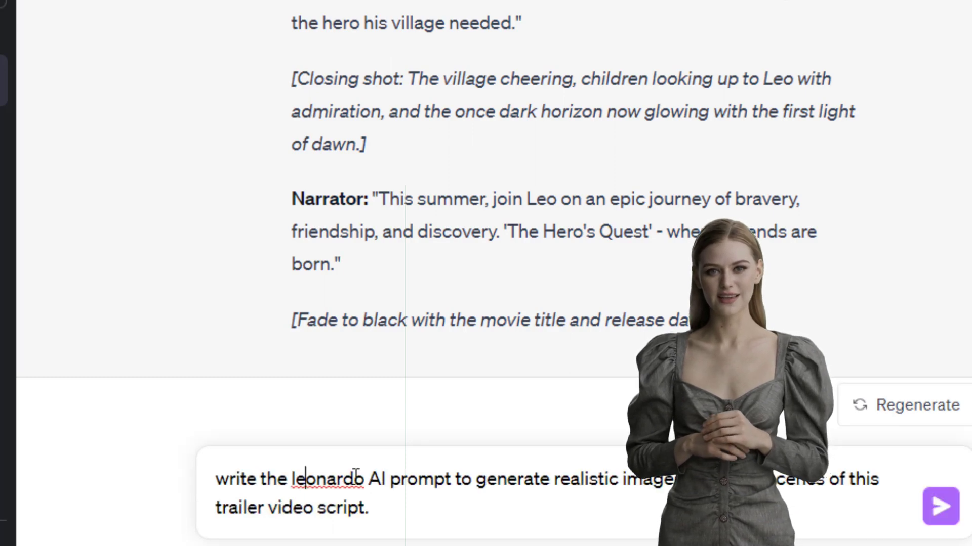
{"action": "left_click", "coordinate": [940, 507]}
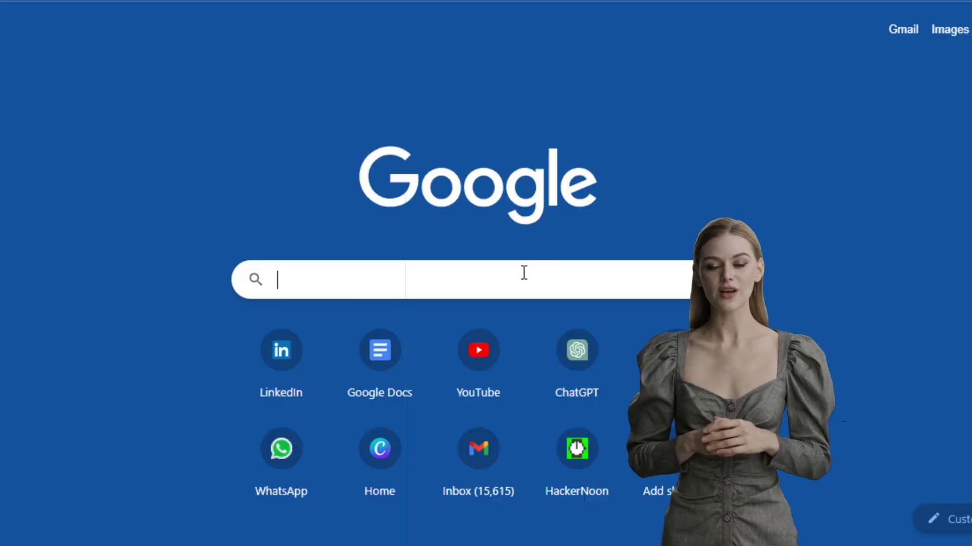
{"action": "type", "text": "Leonardo AI"}
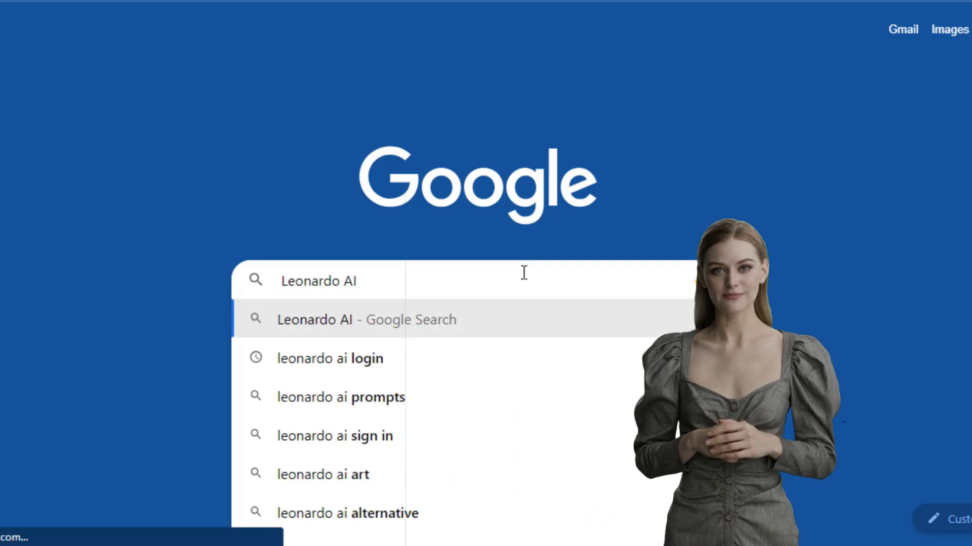
Search Leonardo AI, open Leonardo.ai, start an account and accept the Leonardo.Ai Discord server invite
{"action": "key", "text": "Return"}
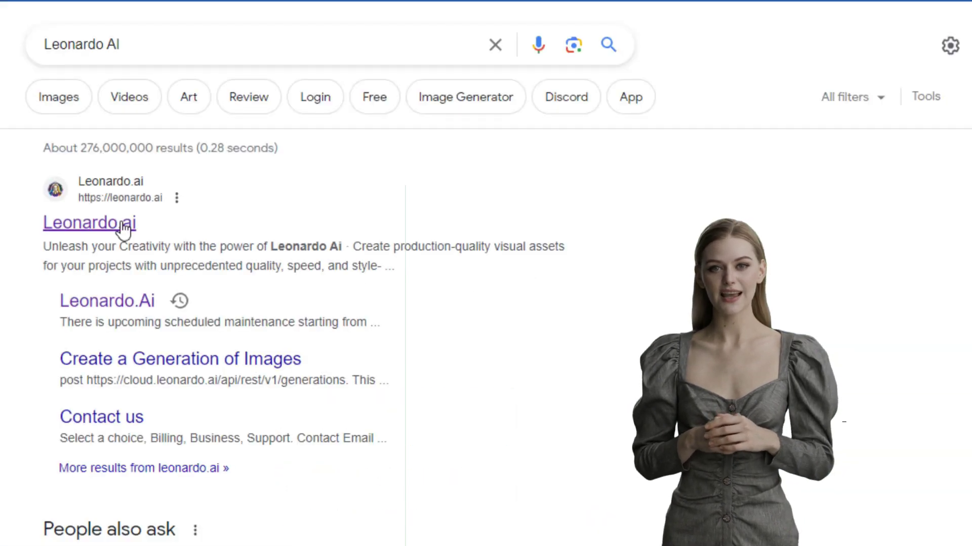
{"action": "left_click", "coordinate": [124, 229]}
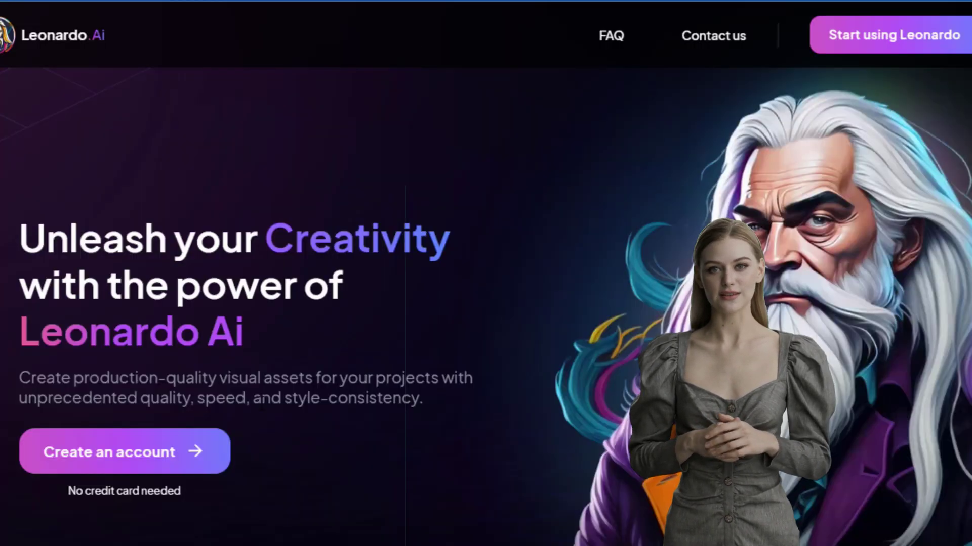
{"action": "left_click", "coordinate": [187, 460]}
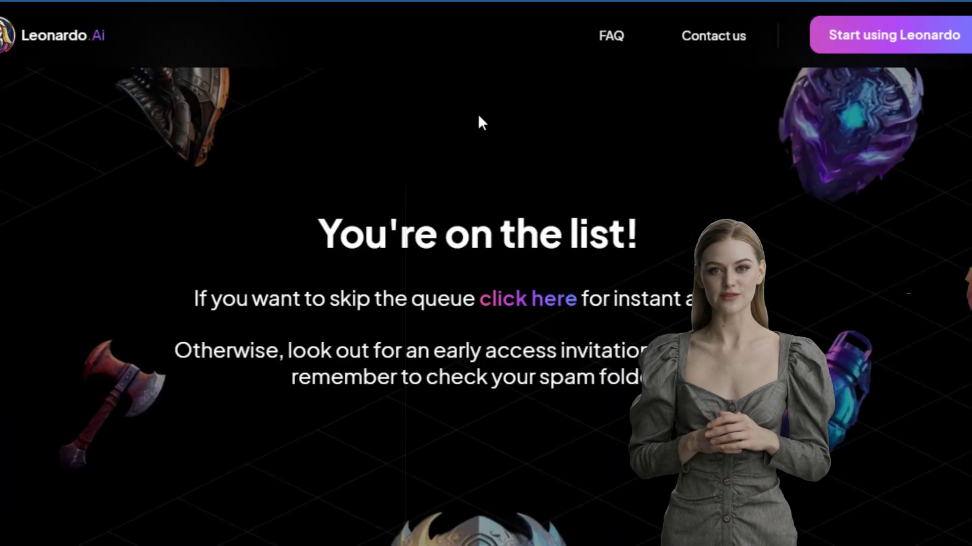
{"action": "left_click", "coordinate": [538, 304]}
{"action": "left_click", "coordinate": [494, 365]}
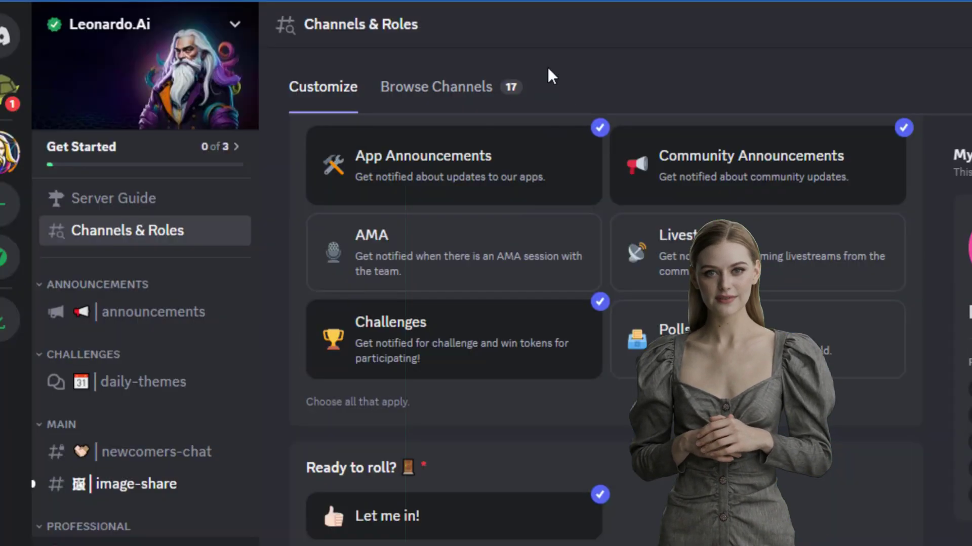
{"action": "left_click", "coordinate": [484, 107]}
{"action": "scroll", "coordinate": [494, 100], "scroll_direction": "down", "scroll_amount": 3}
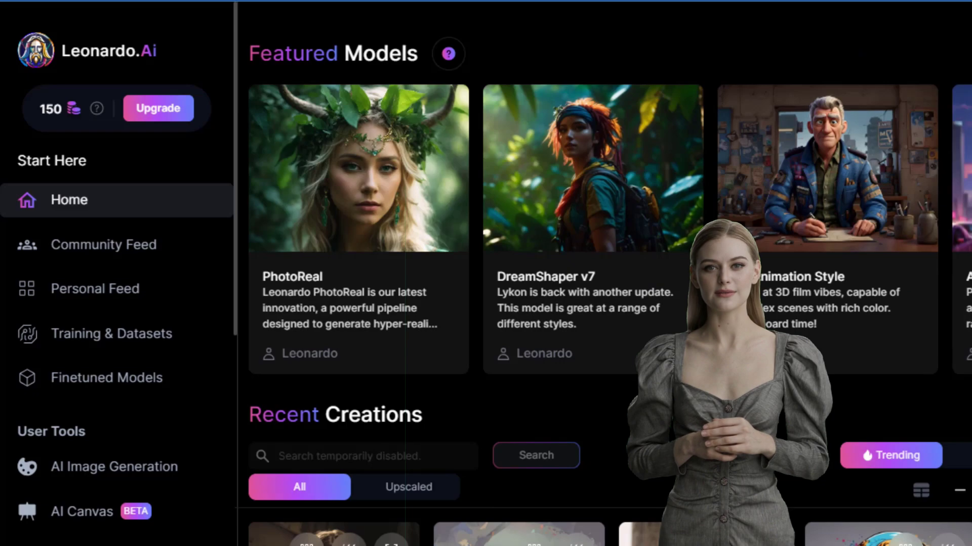
Scroll the Leonardo.Ai sidebar down to User Tools and open AI Image Generation
{"action": "scroll", "coordinate": [604, 273], "scroll_direction": "down", "scroll_amount": 4}
{"action": "scroll", "coordinate": [604, 274], "scroll_direction": "down", "scroll_amount": 4}
{"action": "scroll", "coordinate": [605, 274], "scroll_direction": "up", "scroll_amount": 8}
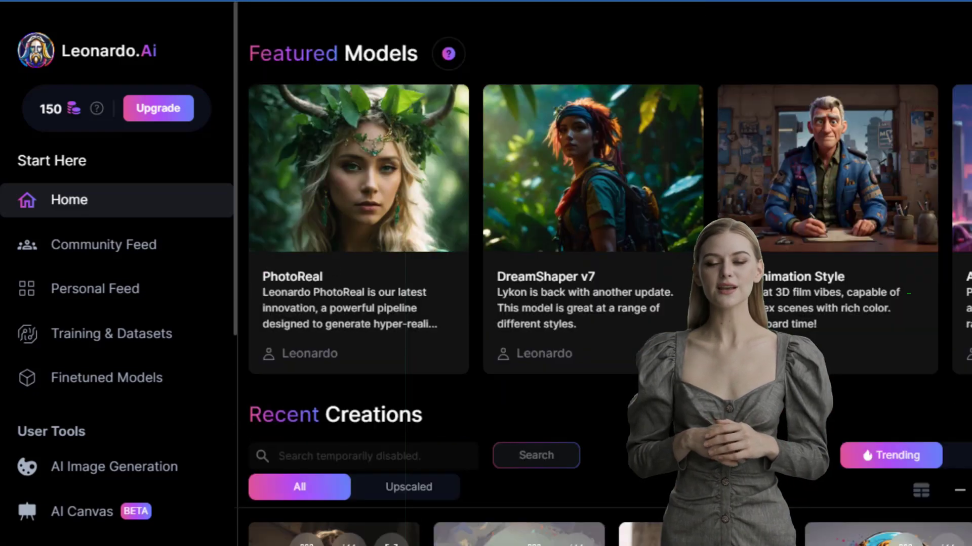
{"action": "scroll", "coordinate": [605, 273], "scroll_direction": "down", "scroll_amount": 10}
{"action": "scroll", "coordinate": [605, 274], "scroll_direction": "up", "scroll_amount": 3}
{"action": "scroll", "coordinate": [605, 273], "scroll_direction": "down", "scroll_amount": 1}
{"action": "scroll", "coordinate": [605, 273], "scroll_direction": "down", "scroll_amount": 12}
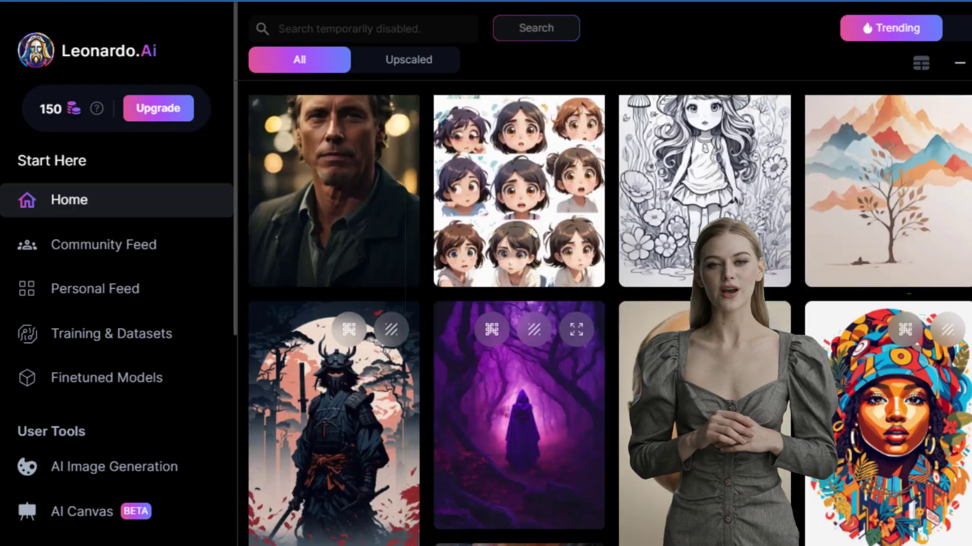
{"action": "scroll", "coordinate": [799, 263], "scroll_direction": "down", "scroll_amount": 3}
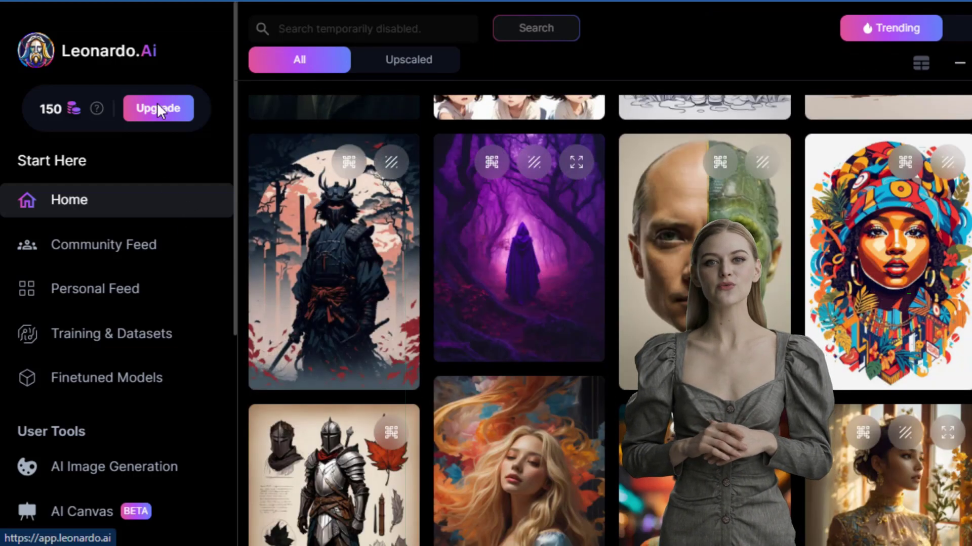
{"action": "scroll", "coordinate": [234, 180], "scroll_direction": "down", "scroll_amount": 3}
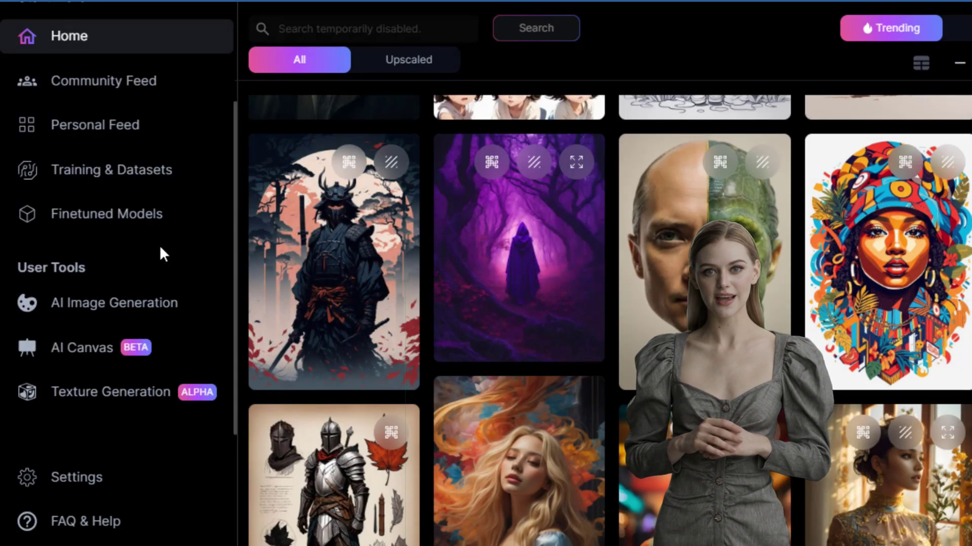
{"action": "left_click", "coordinate": [151, 303]}
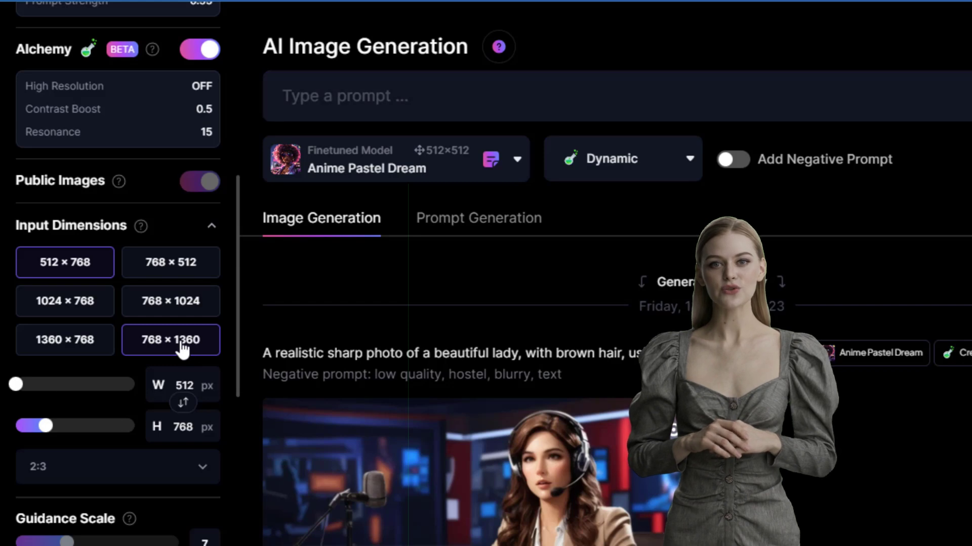
Set the image size to 768×1360, the model to DreamShaper v7 and the style to Creative
{"action": "left_click", "coordinate": [182, 348]}
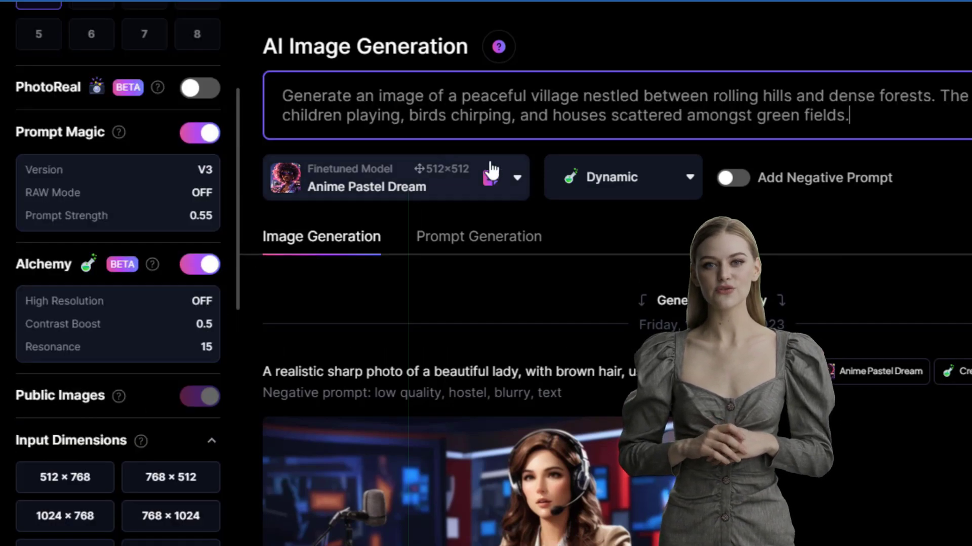
{"action": "left_click", "coordinate": [519, 183]}
{"action": "left_click", "coordinate": [314, 379]}
{"action": "left_click", "coordinate": [521, 178]}
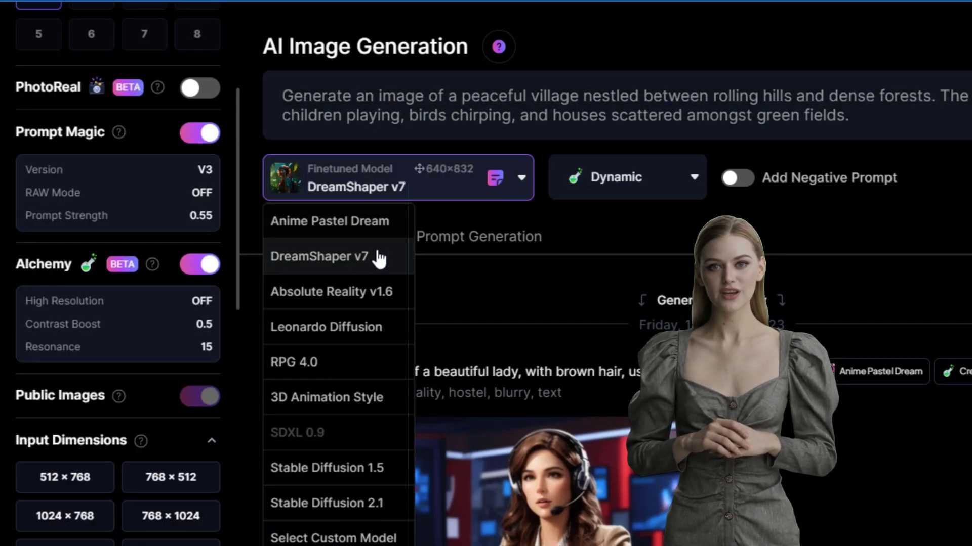
{"action": "left_click", "coordinate": [522, 178]}
{"action": "left_click", "coordinate": [692, 182]}
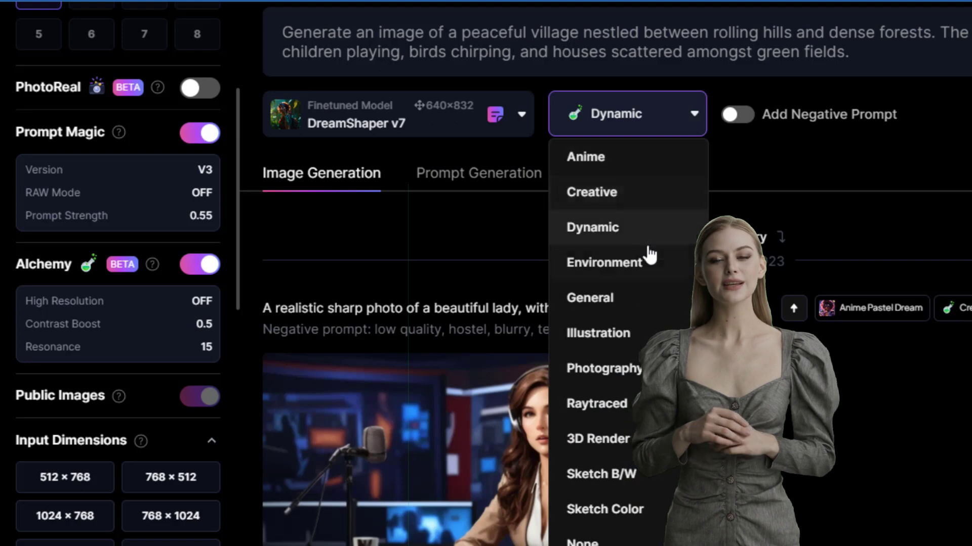
{"action": "left_click", "coordinate": [636, 191]}
Enable the negative prompt and edit the 'hyper-realistic Disney-style HD' wording in the village prompt
{"action": "left_click", "coordinate": [738, 115]}
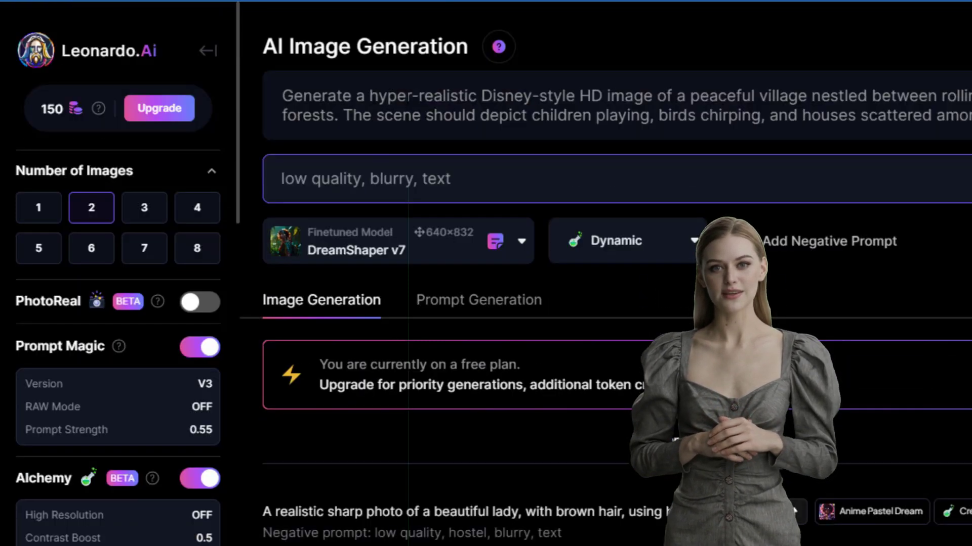
{"action": "left_click_drag", "start_coordinate": [370, 96], "coordinate": [521, 96]}
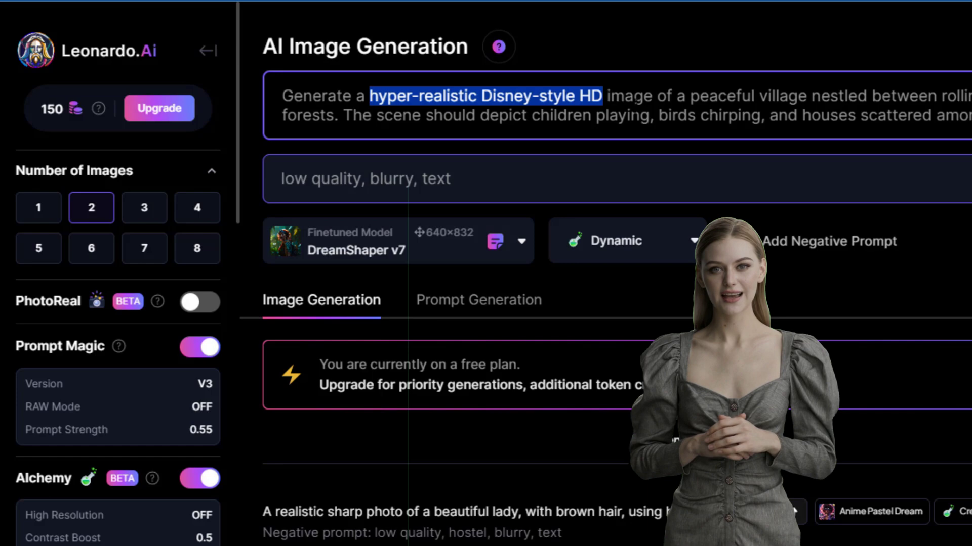
{"action": "left_click", "coordinate": [641, 116]}
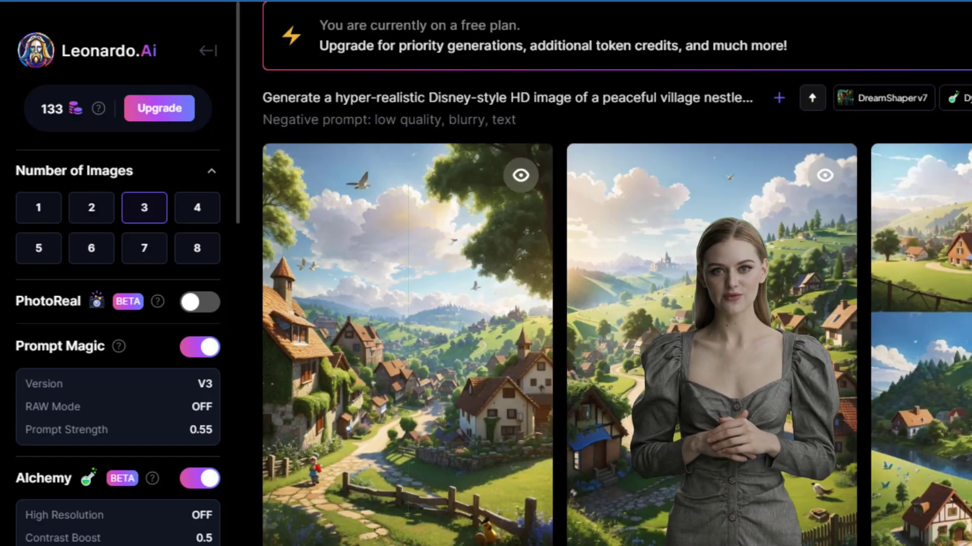
{"action": "scroll", "coordinate": [616, 303], "scroll_direction": "down", "scroll_amount": 1}
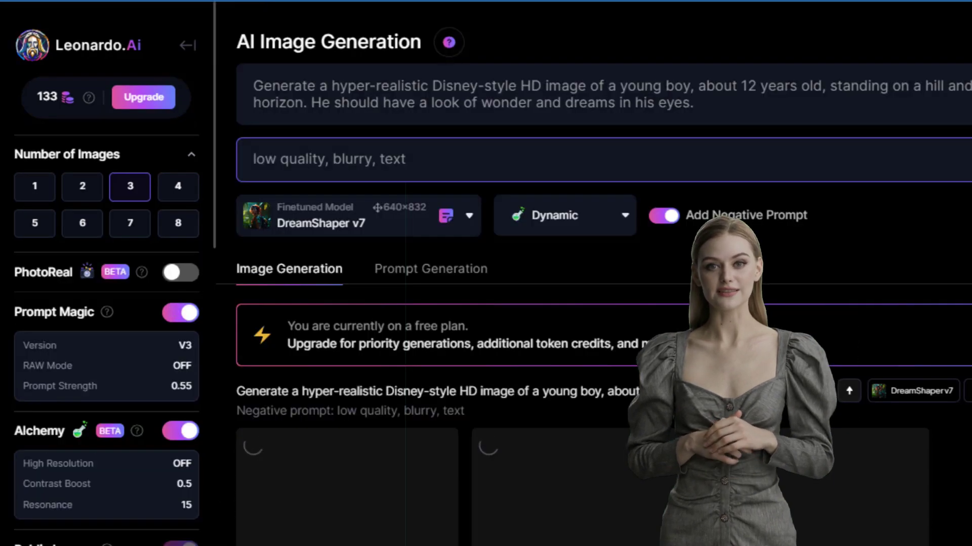
Review the generated young-boy and Leo images, then start a new Google search
{"action": "scroll", "coordinate": [830, 87], "scroll_direction": "down", "scroll_amount": 7}
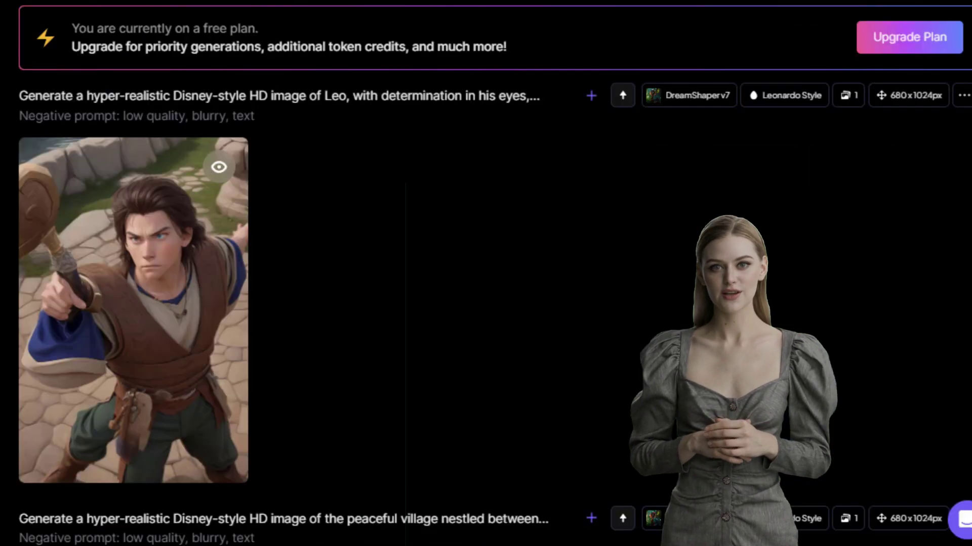
{"action": "scroll", "coordinate": [190, 151], "scroll_direction": "down", "scroll_amount": 20}
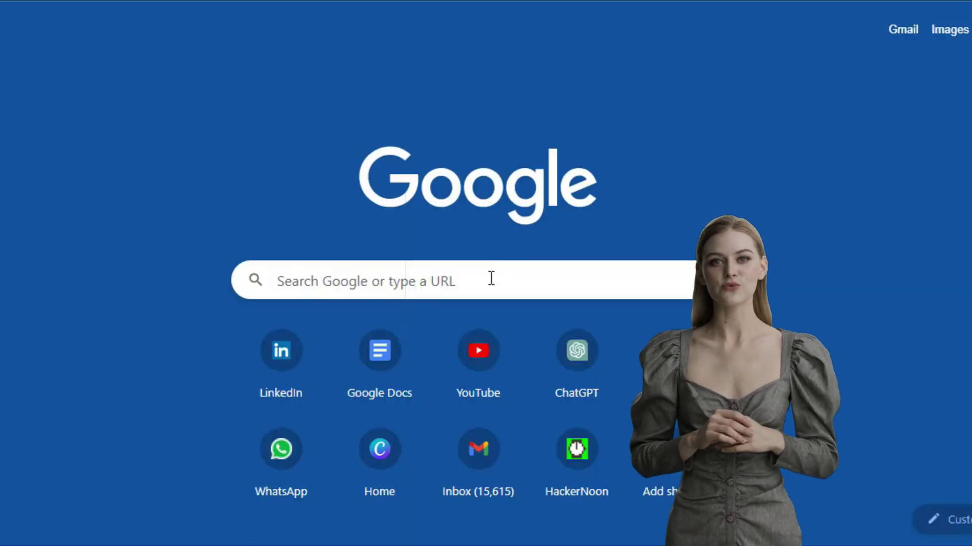
{"action": "left_click", "coordinate": [490, 277]}
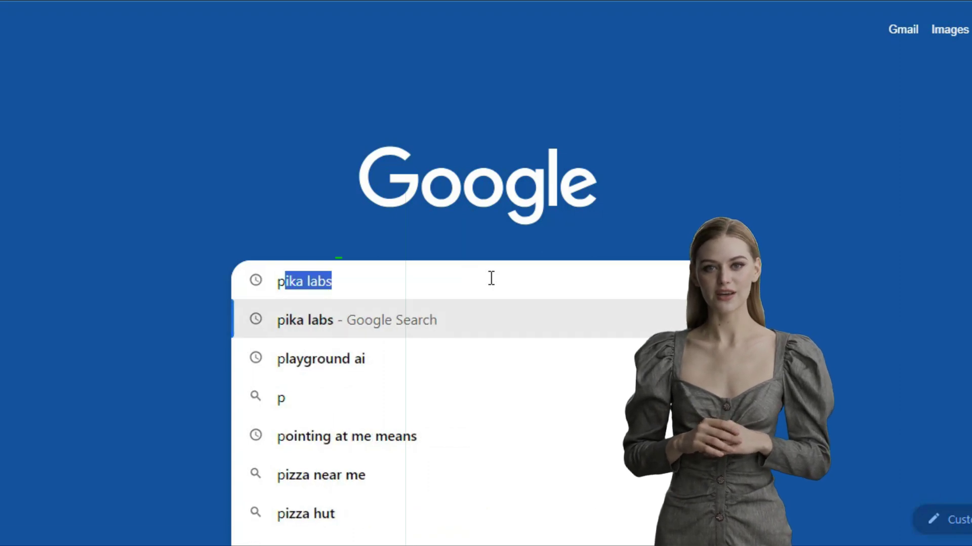
Search 'pika labs', open the Pika Labs home page and click Join Beta
{"action": "key", "text": "Return"}
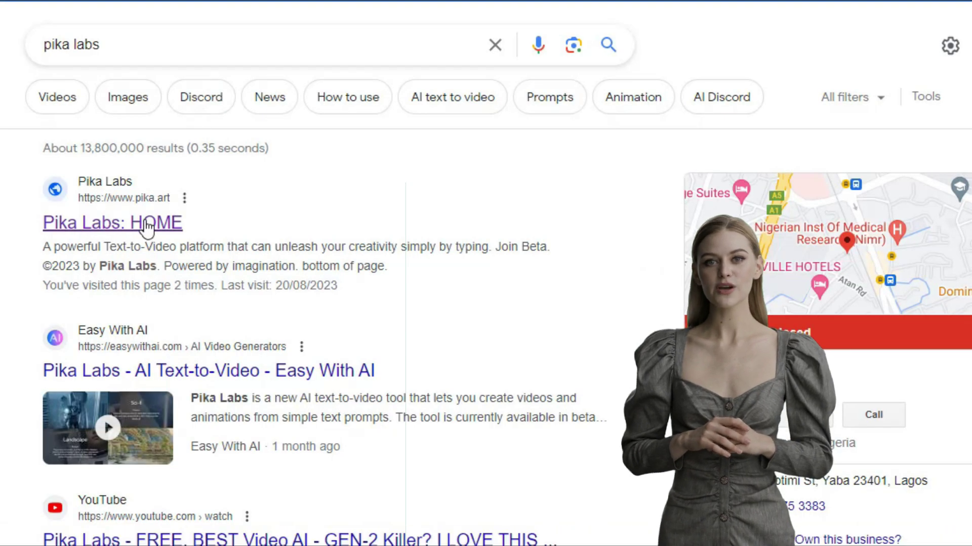
{"action": "left_click", "coordinate": [147, 225]}
{"action": "scroll", "coordinate": [486, 273], "scroll_direction": "down", "scroll_amount": 1}
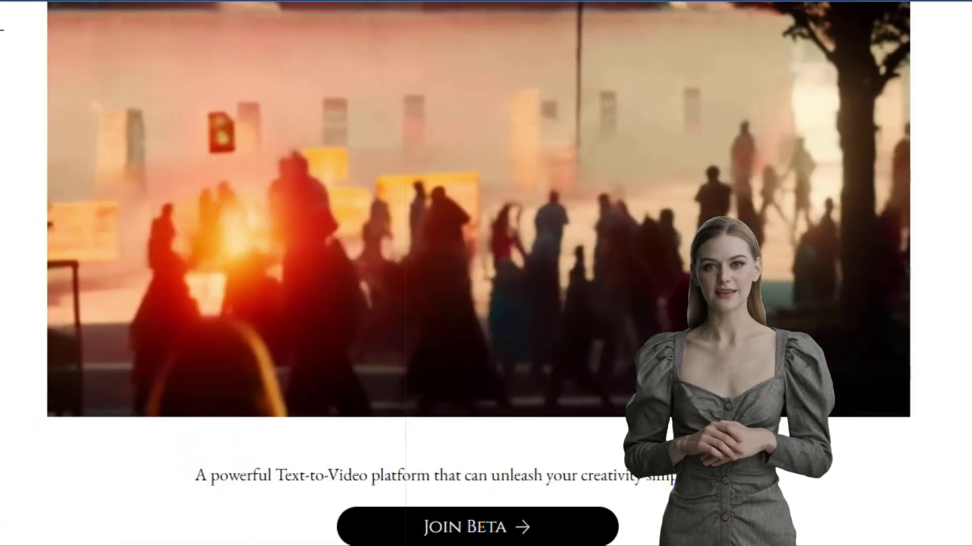
{"action": "left_click", "coordinate": [544, 535]}
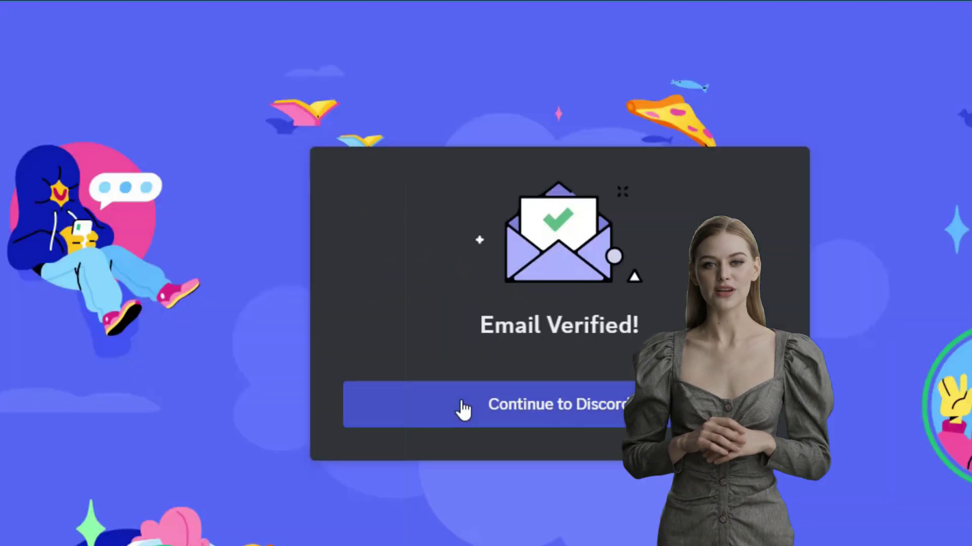
Join the Pika Discord server and open the generate-3 channel
{"action": "left_click", "coordinate": [462, 408]}
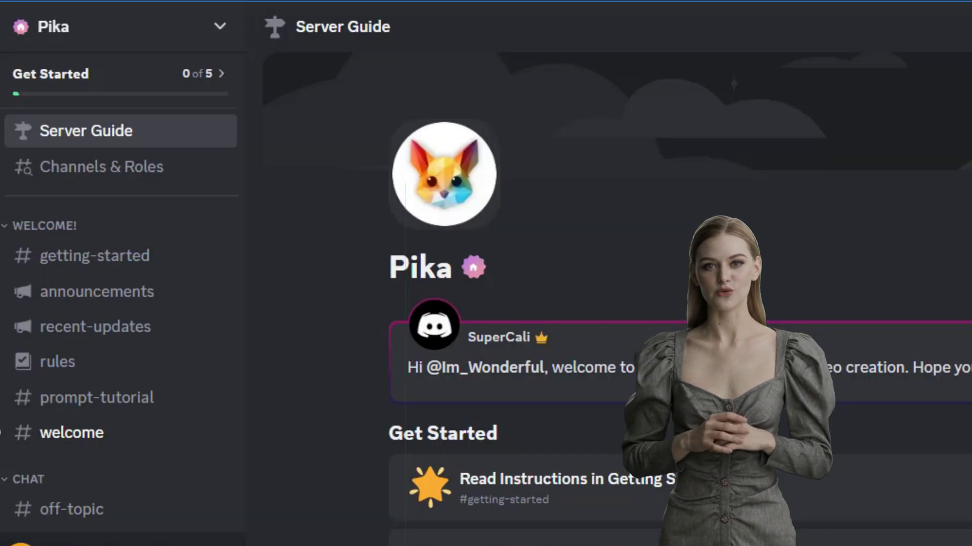
{"action": "scroll", "coordinate": [321, 147], "scroll_direction": "down", "scroll_amount": 6}
{"action": "scroll", "coordinate": [321, 147], "scroll_direction": "up", "scroll_amount": 2}
{"action": "left_click_drag", "start_coordinate": [242, 223], "coordinate": [240, 411]}
{"action": "left_click", "coordinate": [172, 324]}
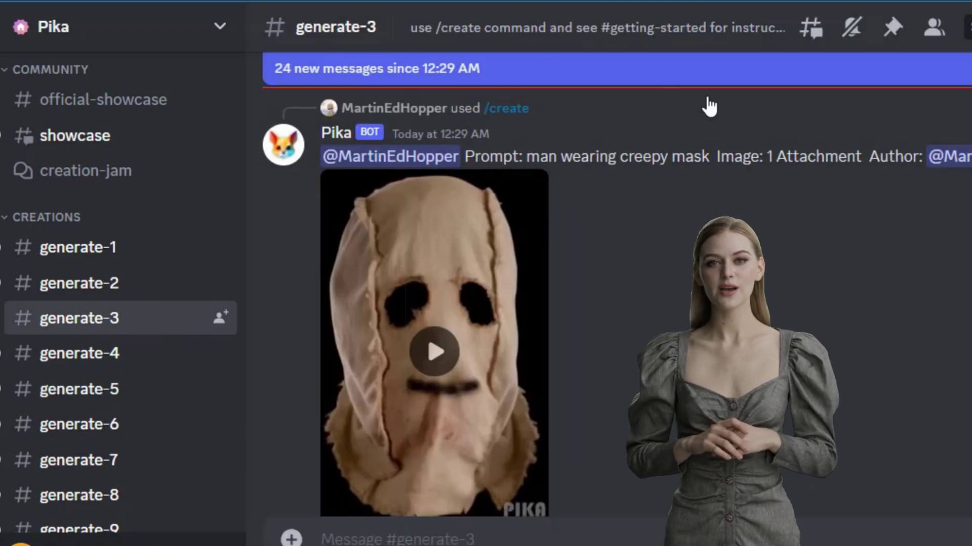
{"action": "scroll", "coordinate": [705, 105], "scroll_direction": "down", "scroll_amount": 10}
{"action": "scroll", "coordinate": [324, 528], "scroll_direction": "down", "scroll_amount": 10}
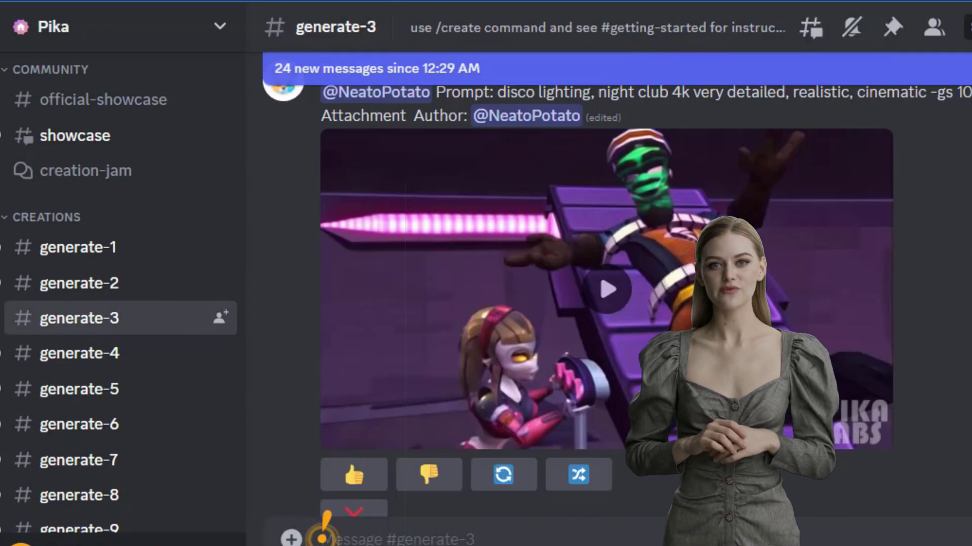
{"action": "scroll", "coordinate": [324, 529], "scroll_direction": "down", "scroll_amount": 10}
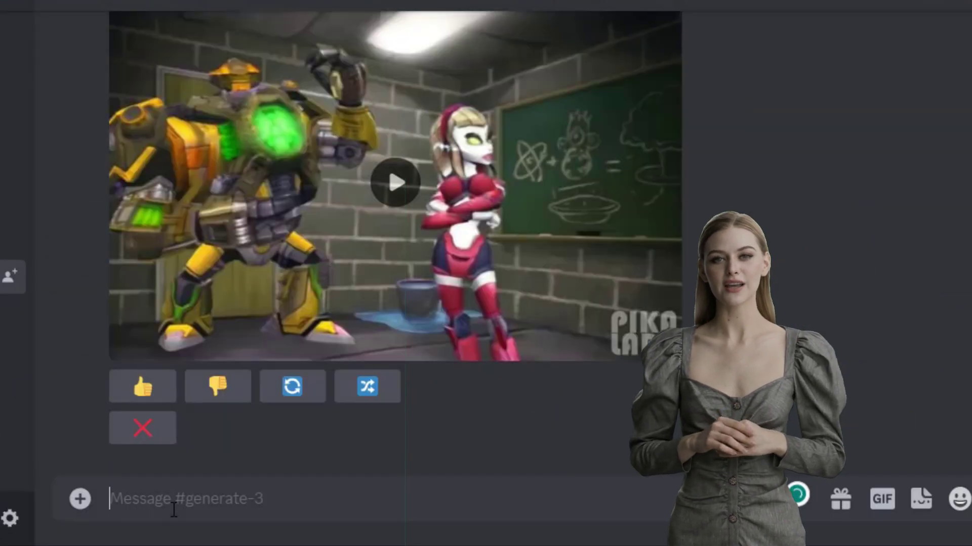
Start a Pika /create command and attach the DreamShaper village image to it
{"action": "type", "text": "/"}
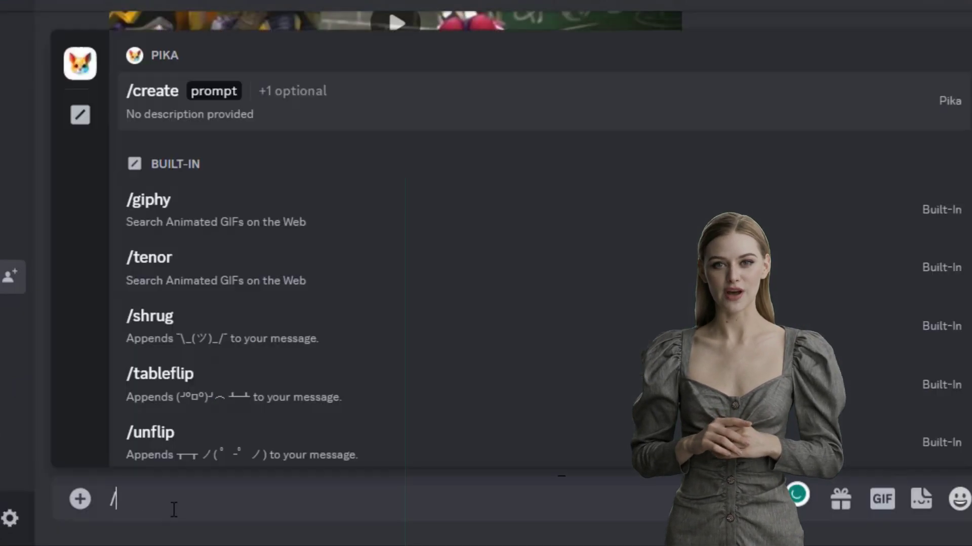
{"action": "left_click", "coordinate": [264, 114]}
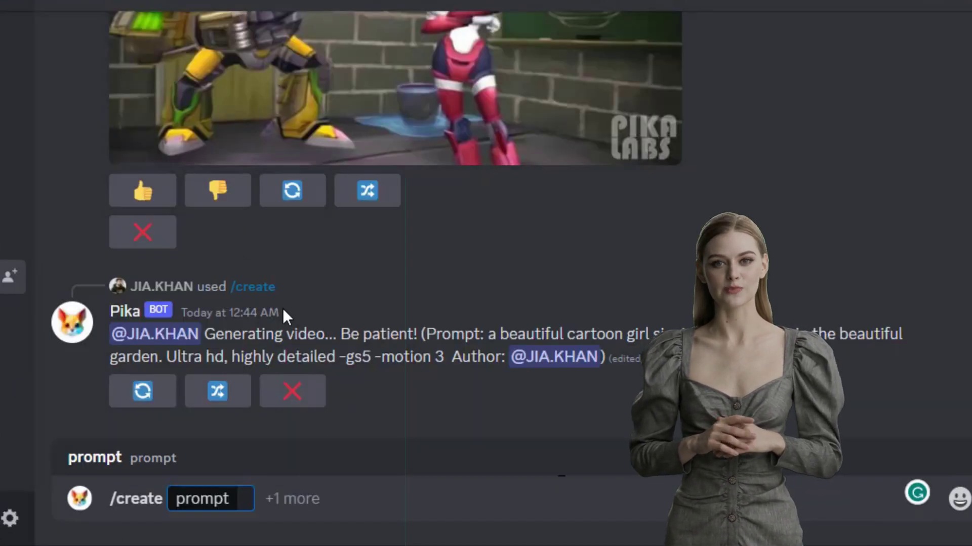
{"action": "left_click", "coordinate": [265, 498]}
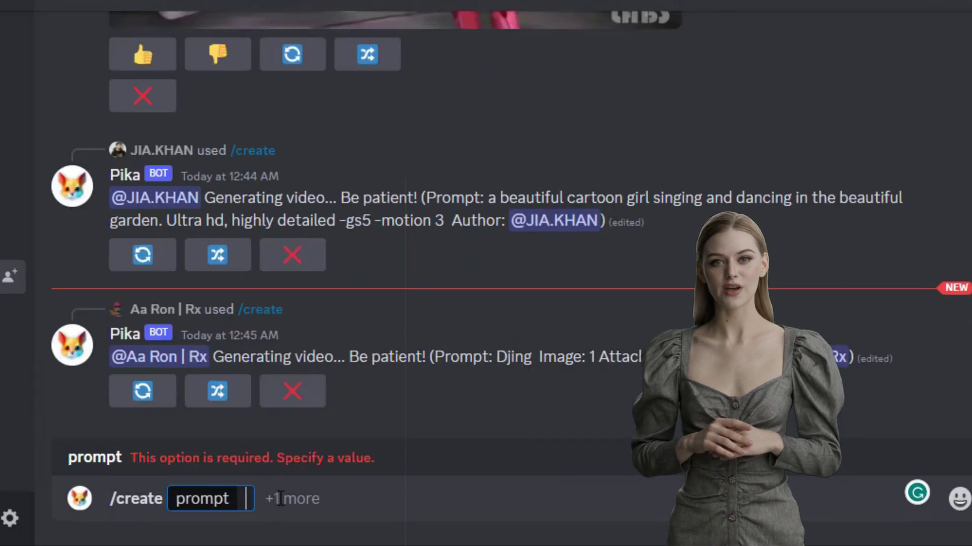
{"action": "left_click", "coordinate": [136, 411]}
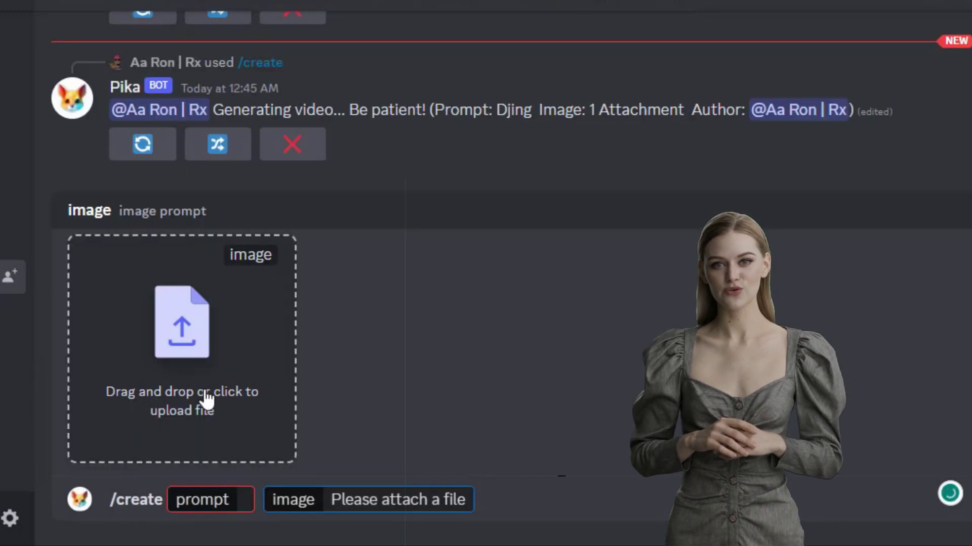
{"action": "left_click", "coordinate": [174, 368]}
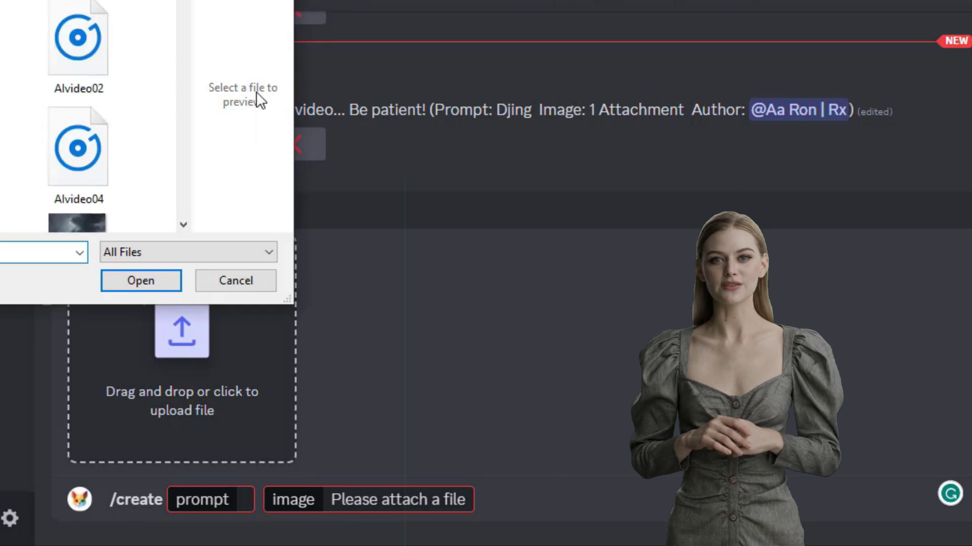
{"action": "scroll", "coordinate": [183, 101], "scroll_direction": "down", "scroll_amount": 3}
{"action": "scroll", "coordinate": [175, 218], "scroll_direction": "down", "scroll_amount": 1}
{"action": "left_click", "coordinate": [143, 283]}
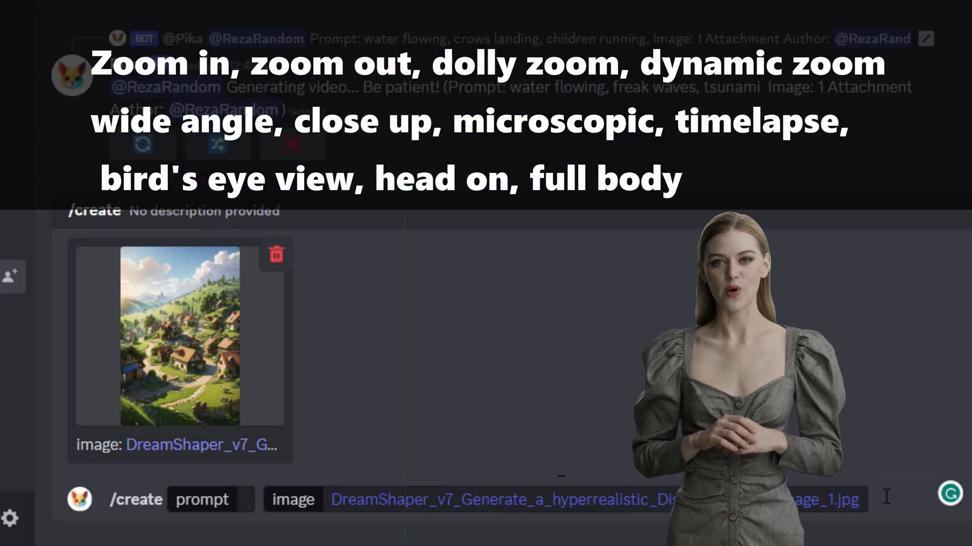
Paste the village prompt and end it with 'leaves moving, boy blinks, dynamic view, cinematic HD, hyper GS 10'
{"action": "key", "text": "ctrl+v"}
{"action": "type", "text": "cinematic -g"}
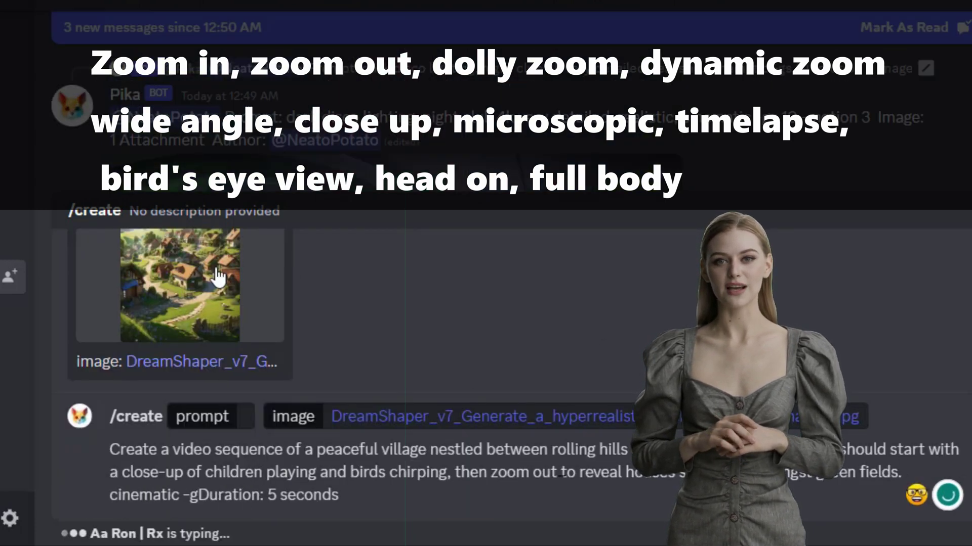
{"action": "type", "text": "s 10 - Hyper GS"}
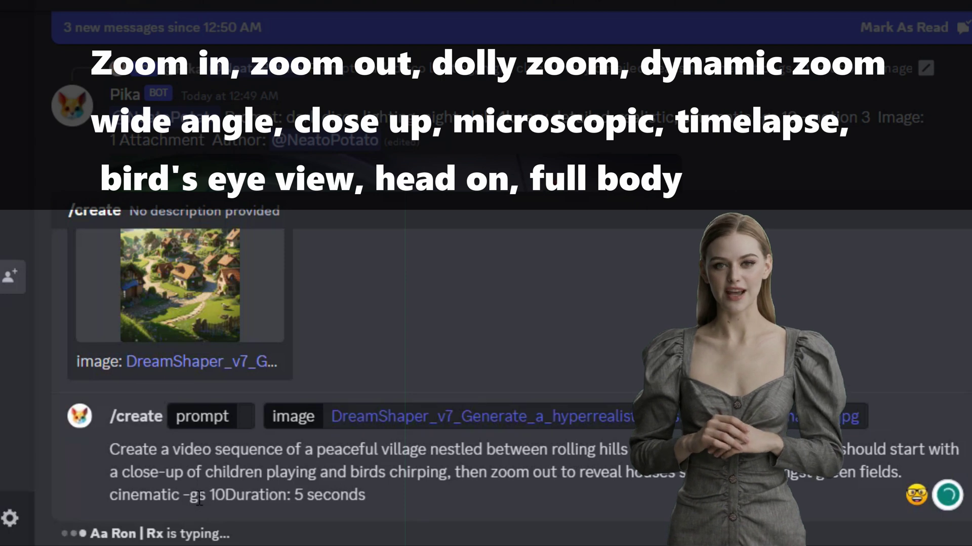
{"action": "left_click", "coordinate": [193, 495]}
{"action": "type", "text": "hyper"}
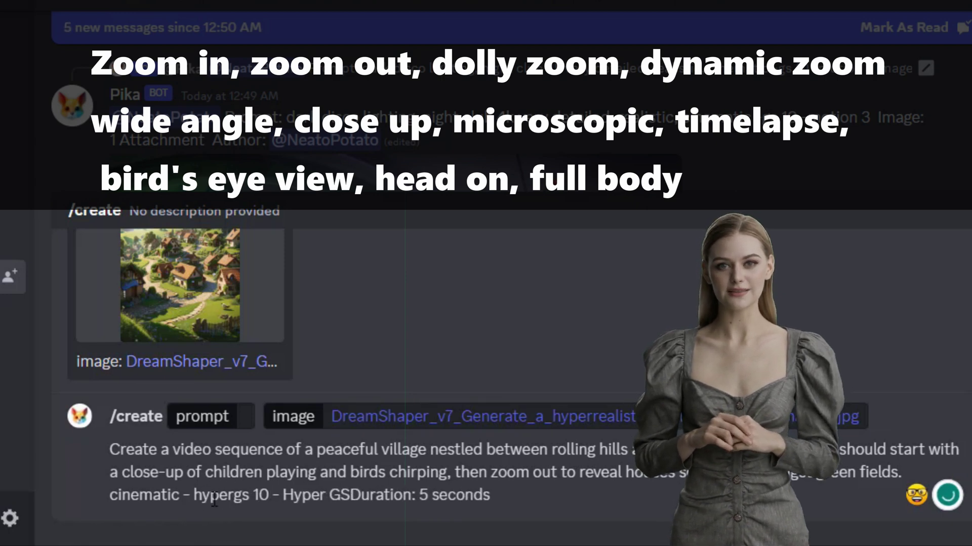
{"action": "double_click", "coordinate": [241, 498]}
{"action": "type", "text": "GS"}
{"action": "left_click_drag", "start_coordinate": [287, 494], "coordinate": [342, 495]}
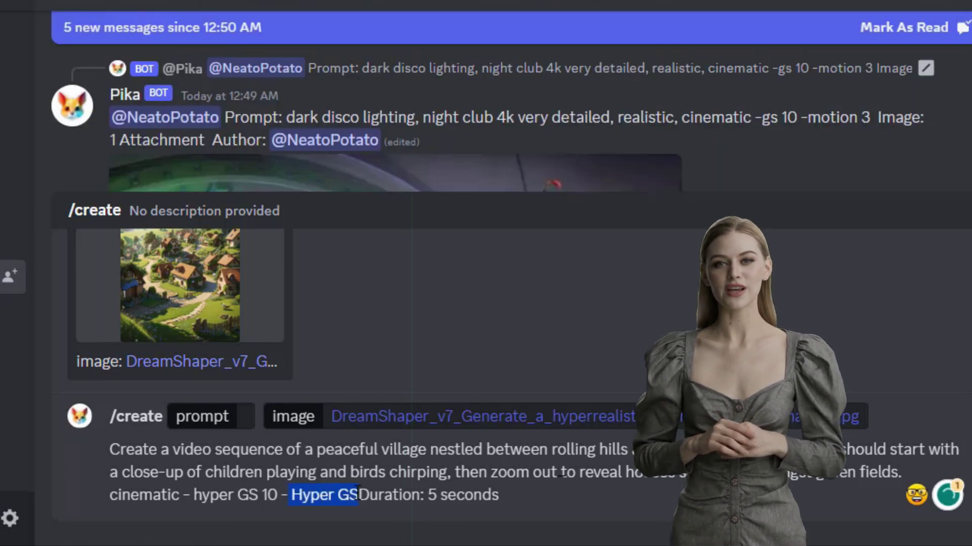
{"action": "key", "text": "BackSpace"}
{"action": "type", "text": "motion."}
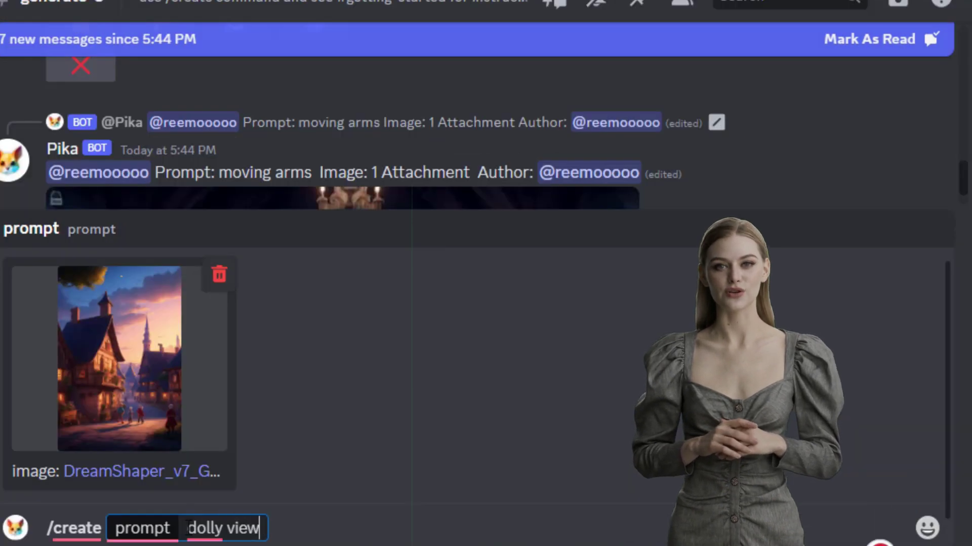
{"action": "type", "text": ", leaves moving,"}
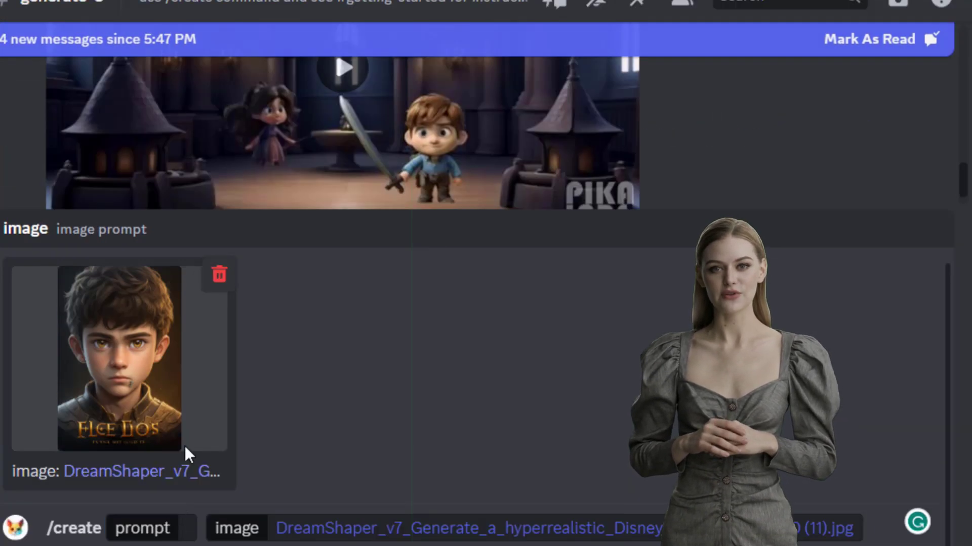
{"action": "type", "text": "boy blinks, dynamic view, cinematic HD, hyper GS 10"}
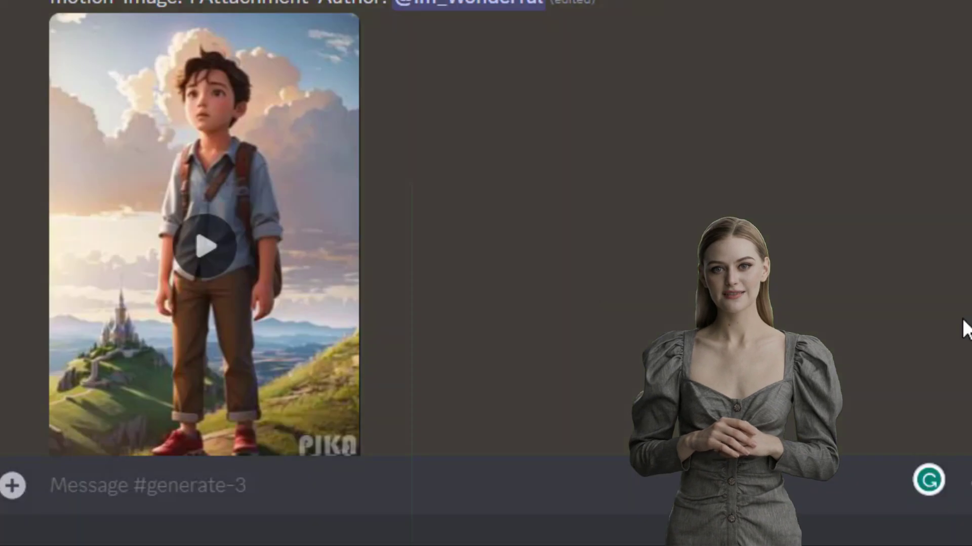
Play and replay the generated Pika village video
{"action": "left_click", "coordinate": [202, 253]}
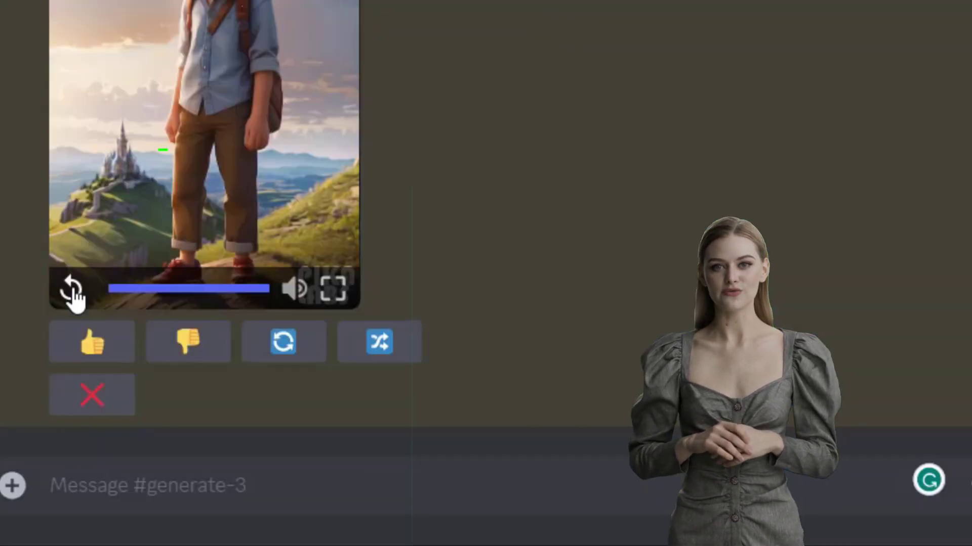
{"action": "left_click", "coordinate": [72, 290]}
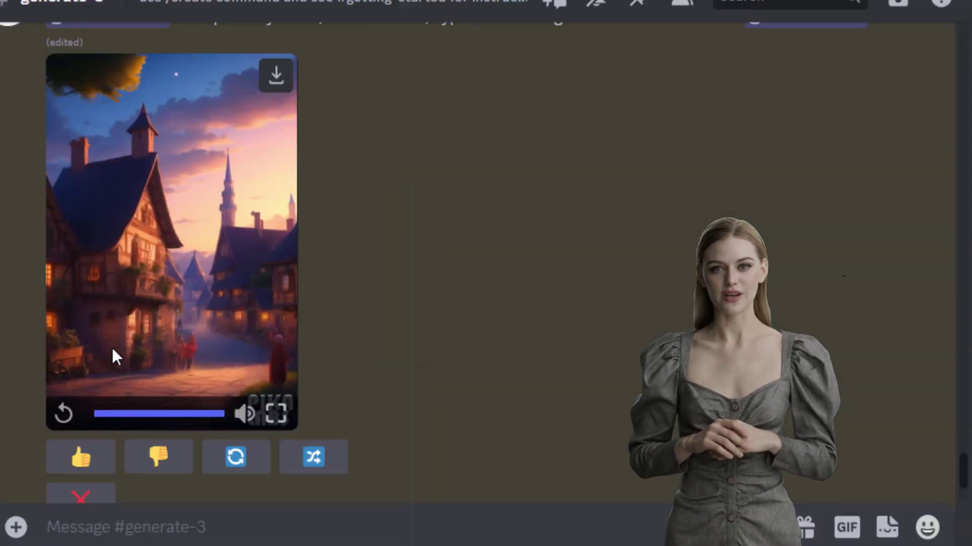
{"action": "left_click", "coordinate": [112, 346]}
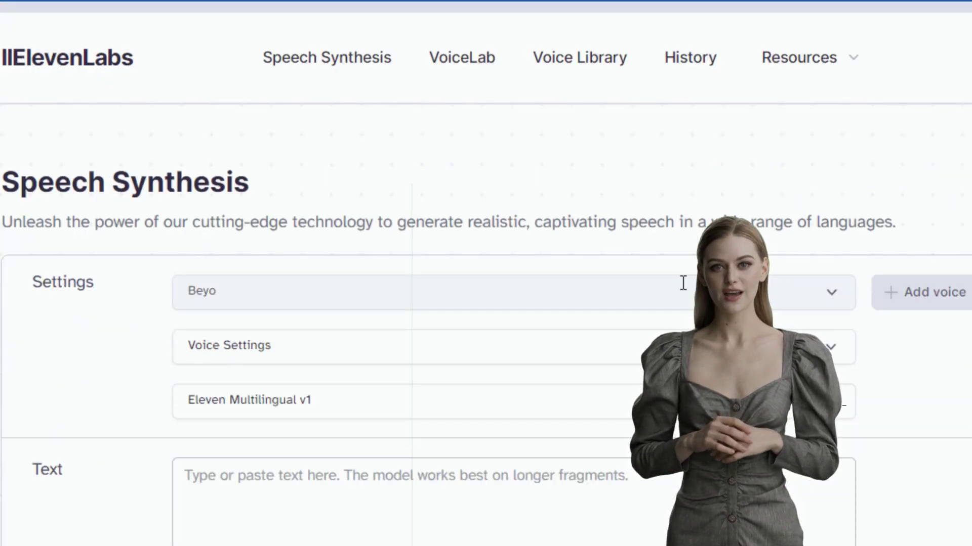
Try the Elli and Dorothy voices from the narration voice list
{"action": "left_click", "coordinate": [683, 282]}
{"action": "left_click_drag", "start_coordinate": [845, 359], "coordinate": [847, 446]}
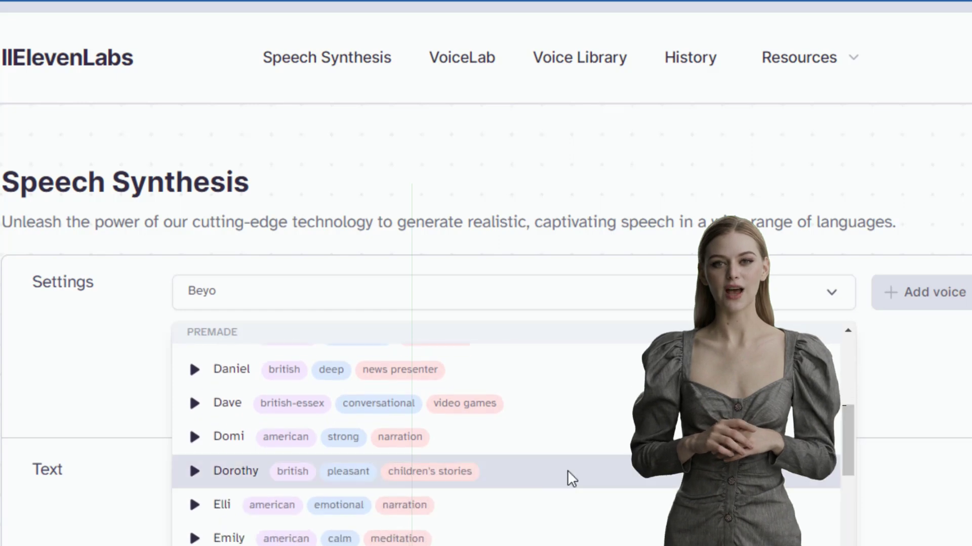
{"action": "left_click", "coordinate": [550, 500]}
{"action": "scroll", "coordinate": [594, 260], "scroll_direction": "down", "scroll_amount": 5}
{"action": "left_click", "coordinate": [467, 87]}
{"action": "left_click", "coordinate": [466, 160]}
{"action": "scroll", "coordinate": [362, 39], "scroll_direction": "down", "scroll_amount": 2}
Check the stability and clarity settings, confirm Bella, and generate the narration audio
{"action": "left_click", "coordinate": [363, 37]}
{"action": "scroll", "coordinate": [395, 203], "scroll_direction": "up", "scroll_amount": 4}
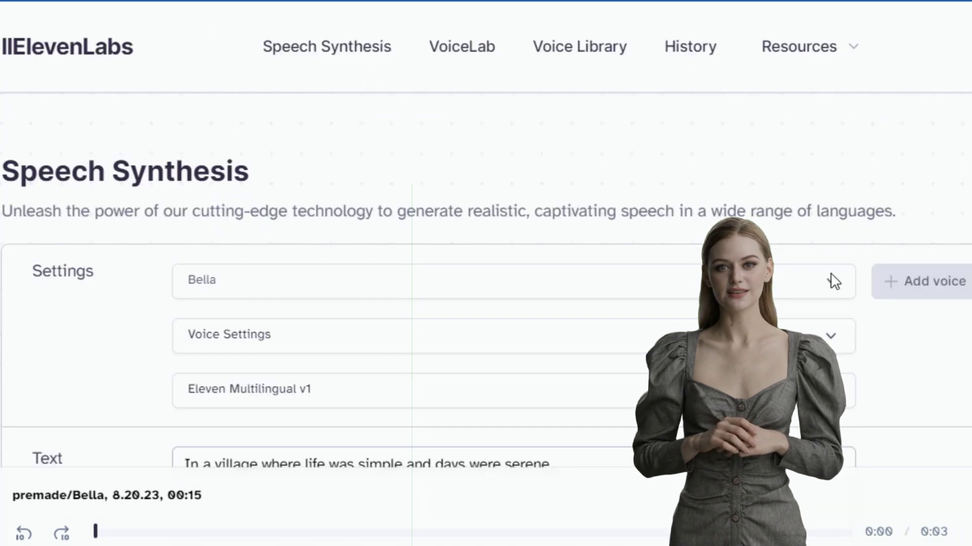
{"action": "left_click", "coordinate": [831, 280]}
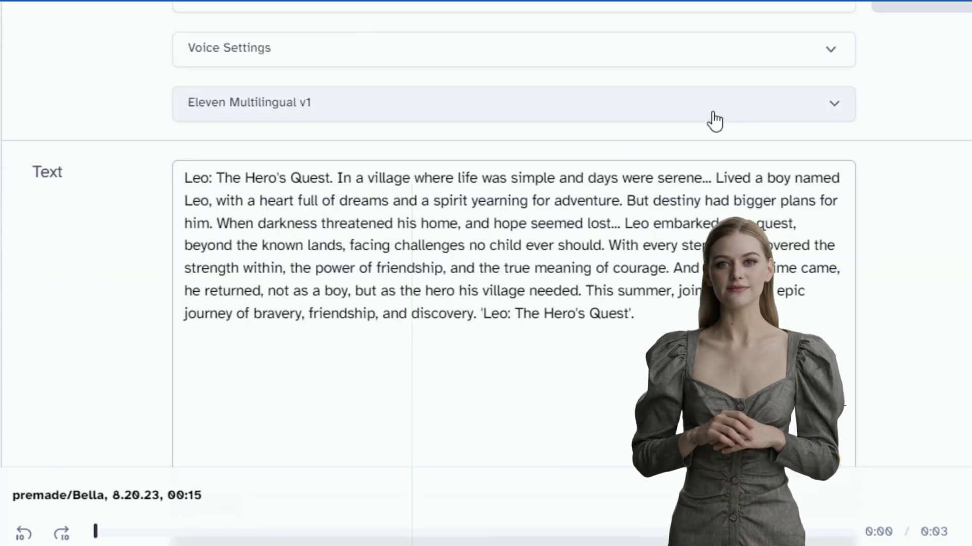
{"action": "scroll", "coordinate": [715, 121], "scroll_direction": "down", "scroll_amount": 2}
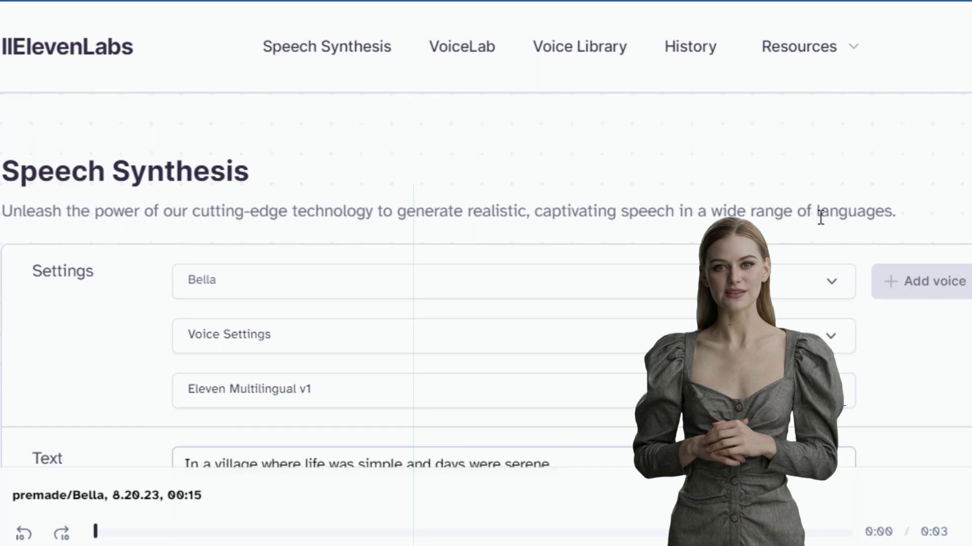
{"action": "scroll", "coordinate": [819, 211], "scroll_direction": "down", "scroll_amount": 5}
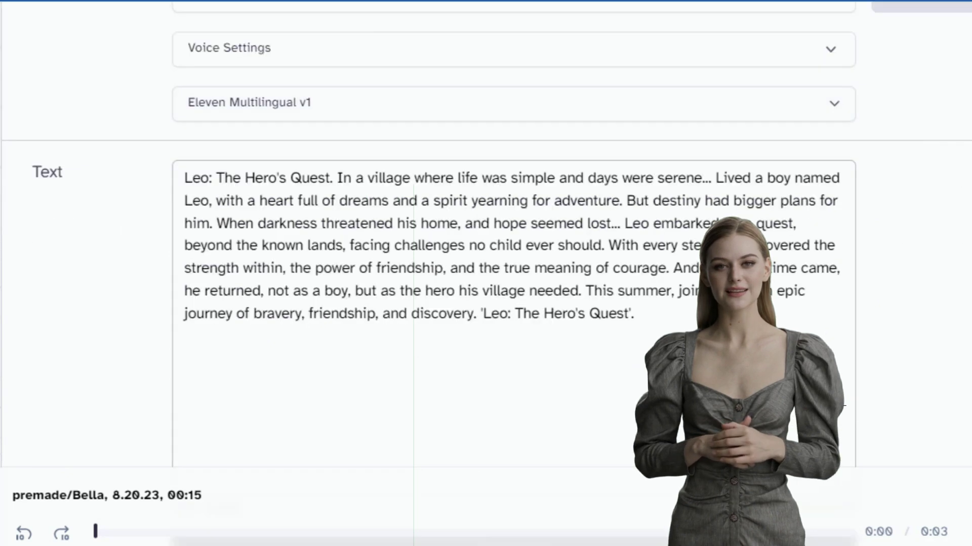
{"action": "left_click", "coordinate": [619, 461]}
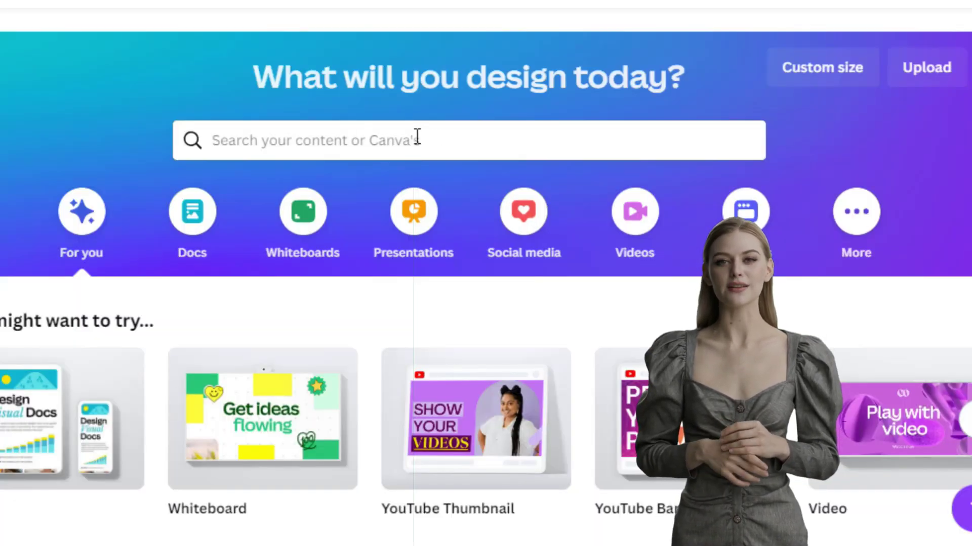
Search Canva for 'video' and start a blank video design
{"action": "left_click", "coordinate": [417, 137]}
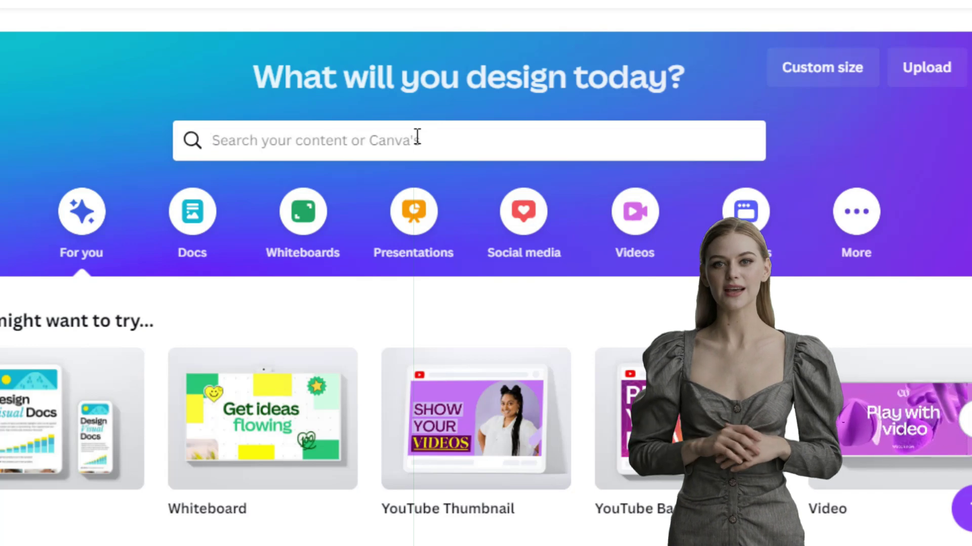
{"action": "type", "text": "video"}
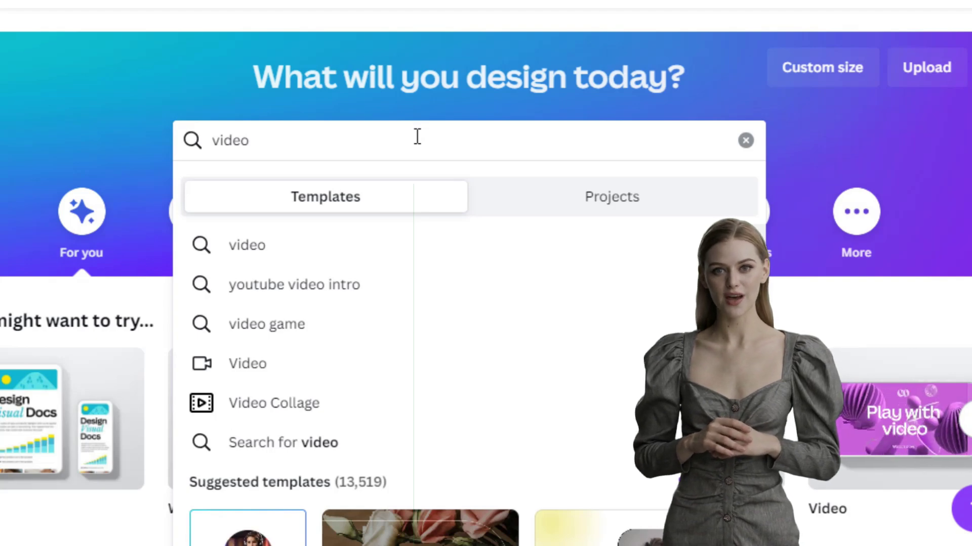
{"action": "key", "text": "Return"}
{"action": "left_click", "coordinate": [48, 108]}
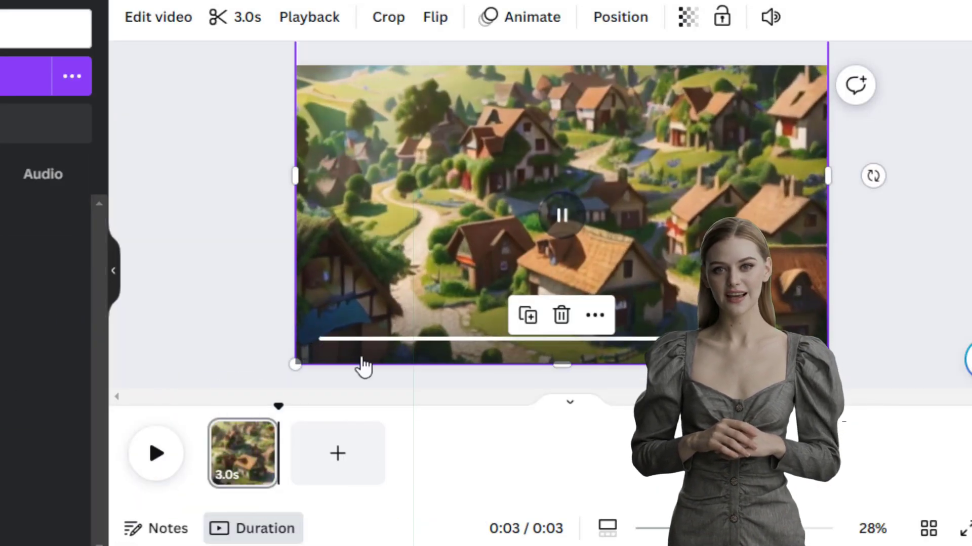
Pause the village clip and add an audio track from the audio library
{"action": "left_click", "coordinate": [560, 217]}
{"action": "left_click", "coordinate": [35, 182]}
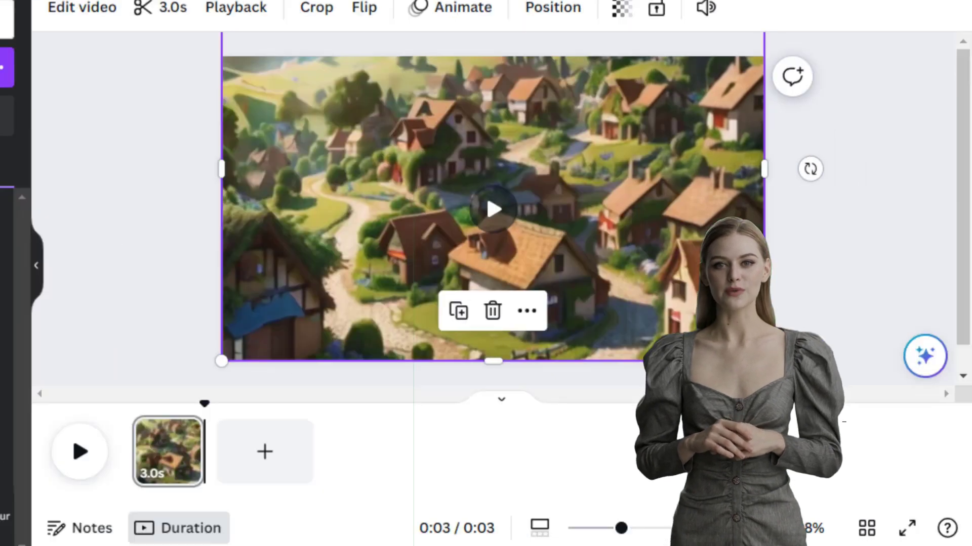
{"action": "left_click", "coordinate": [1, 236]}
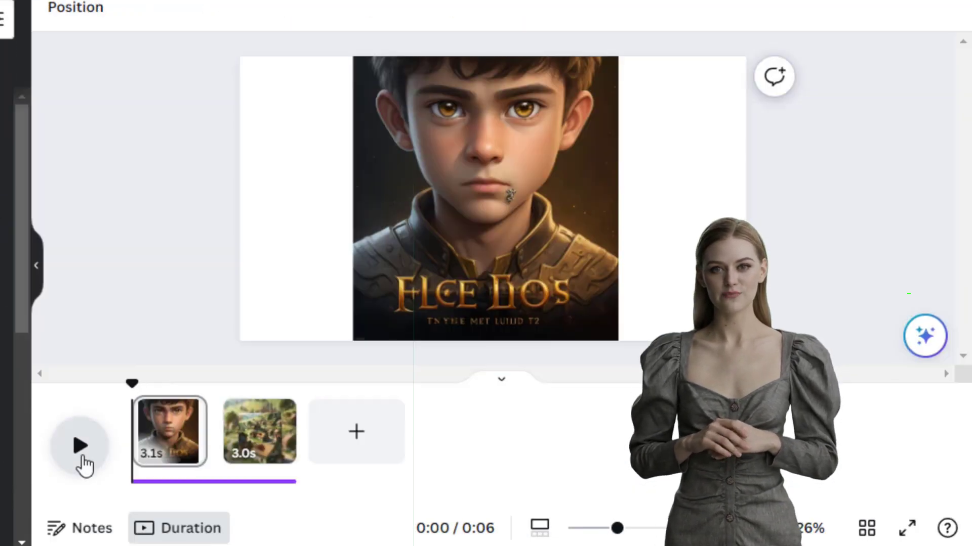
Play through the timeline and preview the 2.3 s and 2.2 s clips with their transition
{"action": "left_click", "coordinate": [82, 455]}
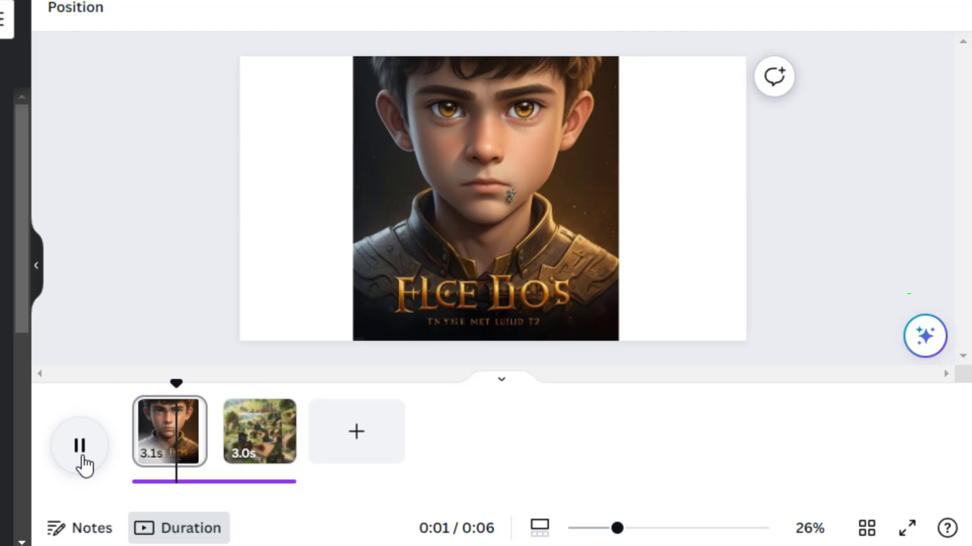
{"action": "left_click", "coordinate": [80, 453]}
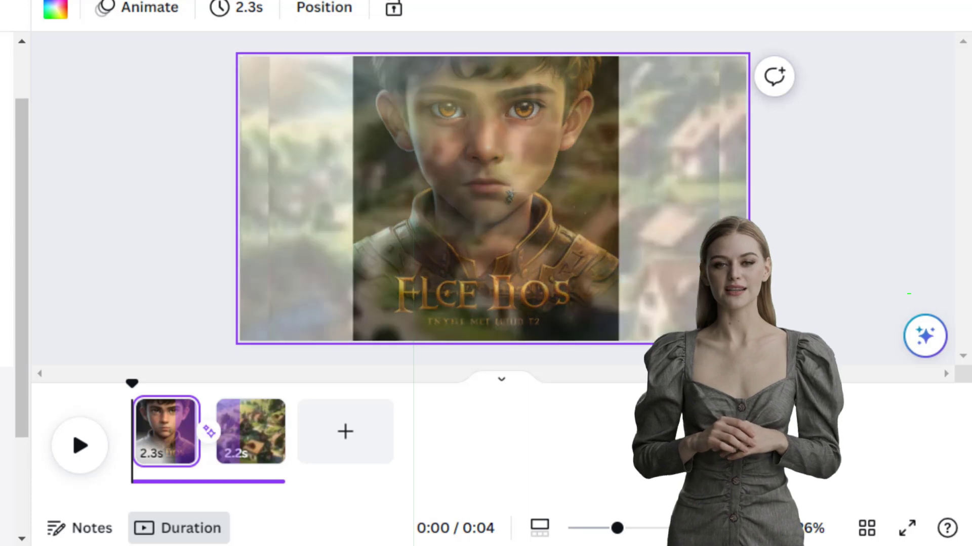
{"action": "left_click", "coordinate": [83, 456]}
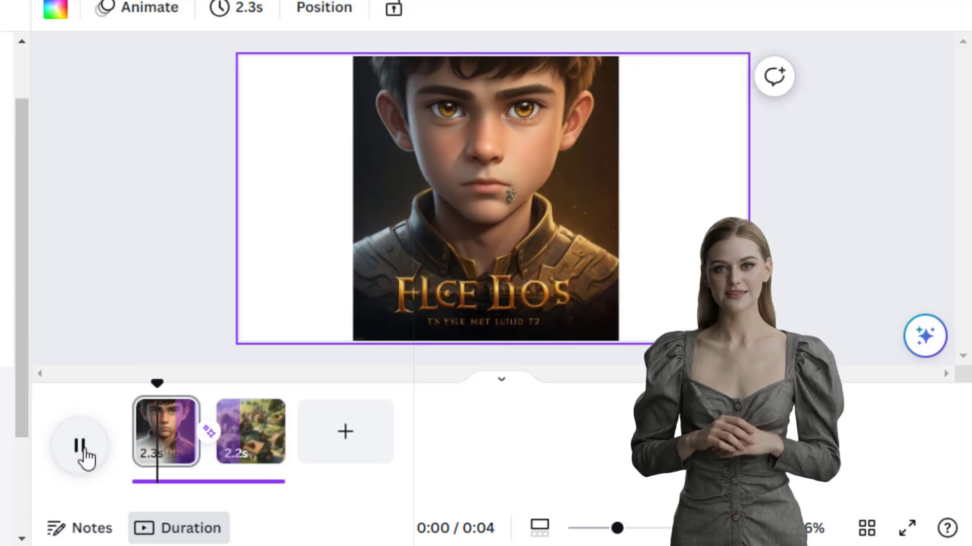